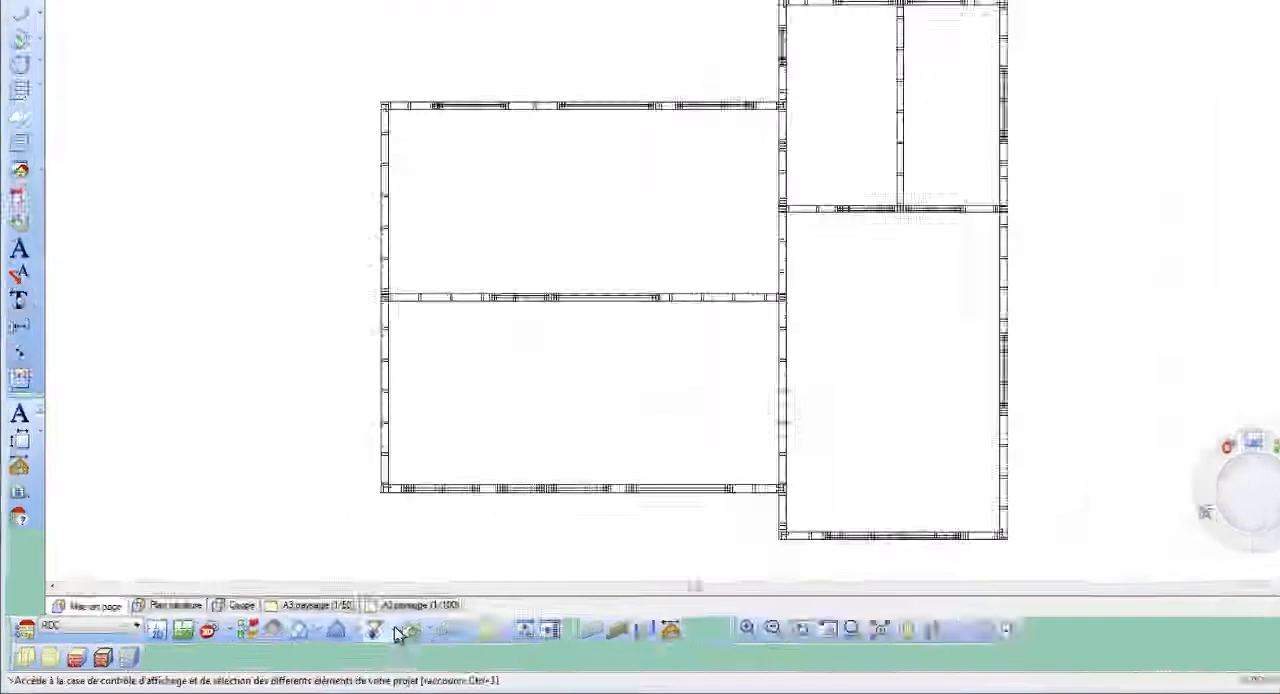
# - Display the Marques/Repères elements for the RDC location only through the display filter
pyautogui.click(306, 641)
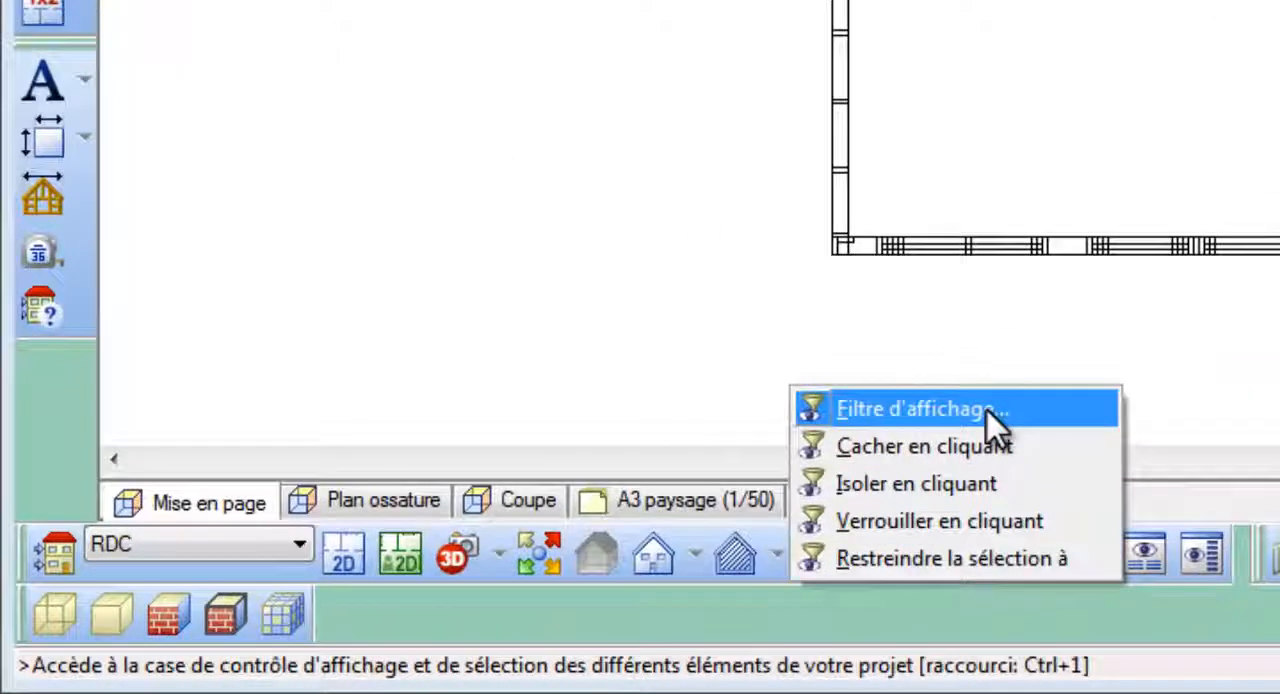
pyautogui.click(986, 408)
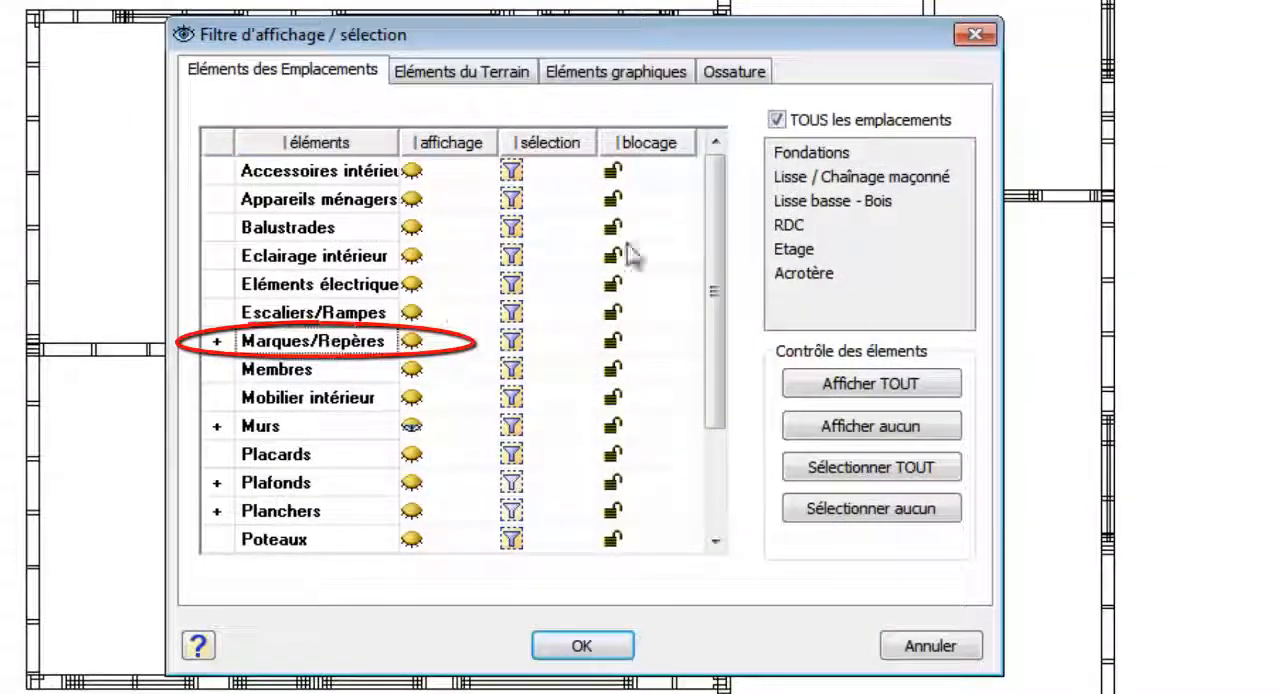
pyautogui.click(778, 119)
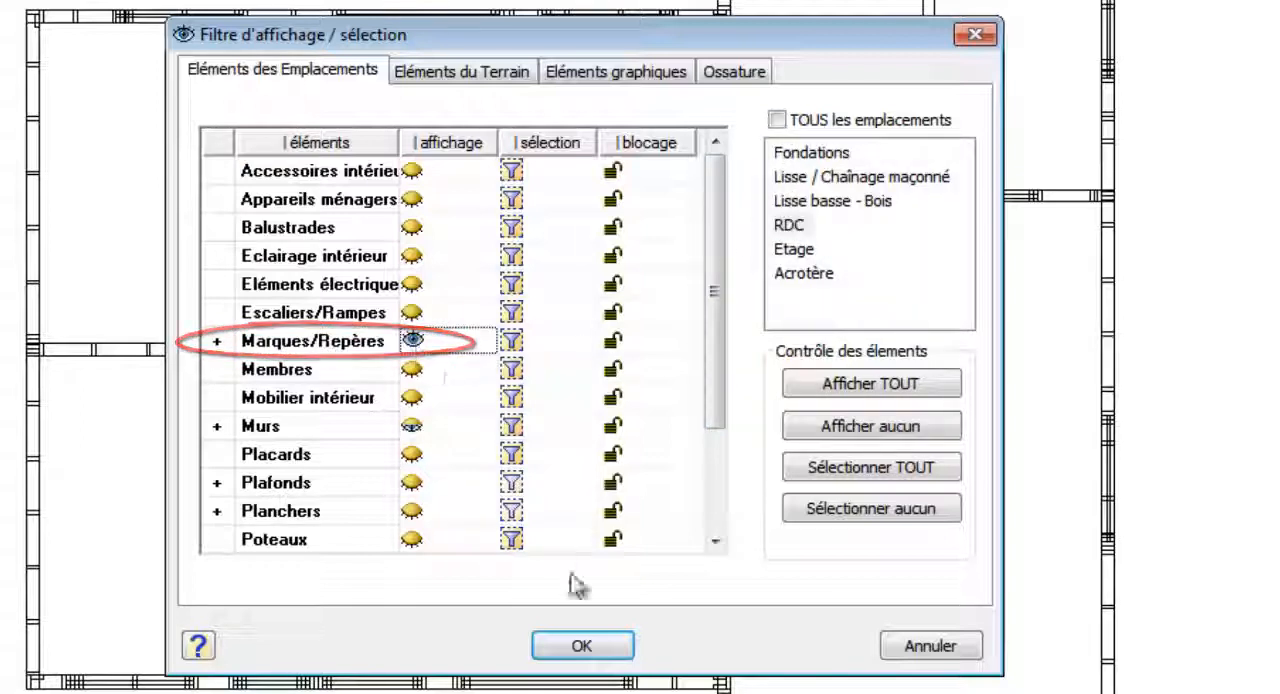
pyautogui.click(608, 648)
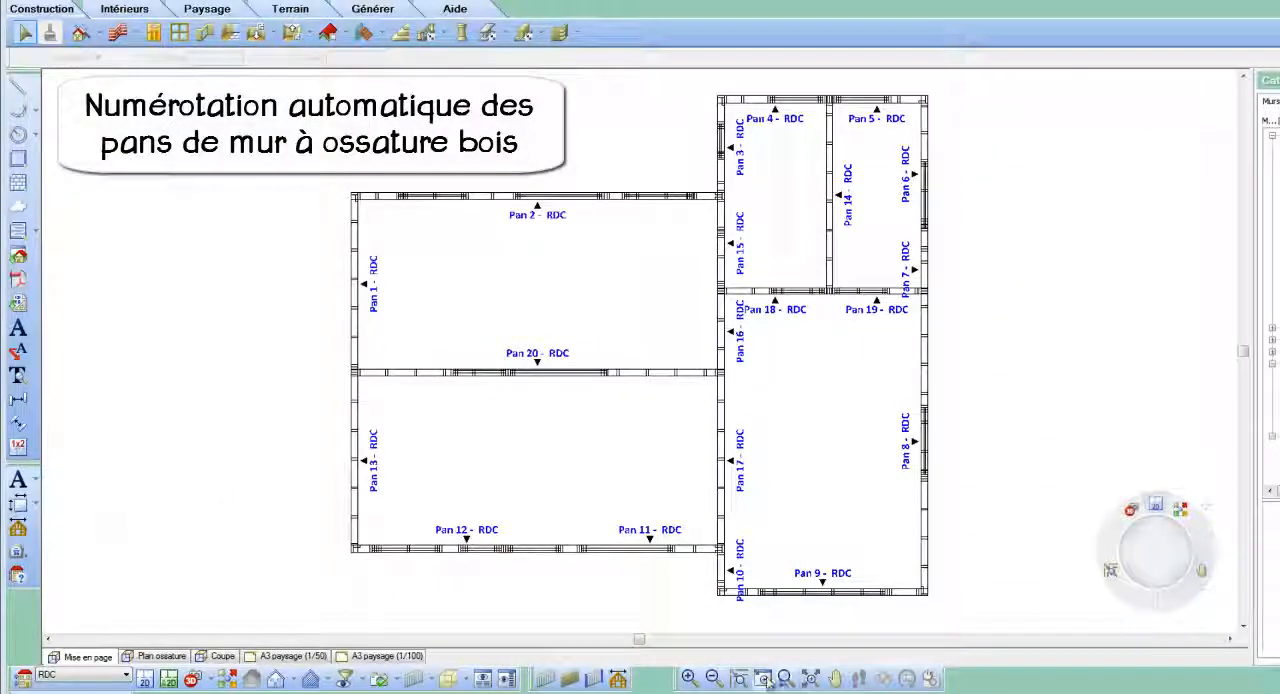
# - Split the Pan 8 exterior wall into panels with the automatic cut by length (Coupure auto)
pyautogui.click(764, 680)
pyautogui.moveTo(876, 266); pyautogui.dragTo(1006, 600)
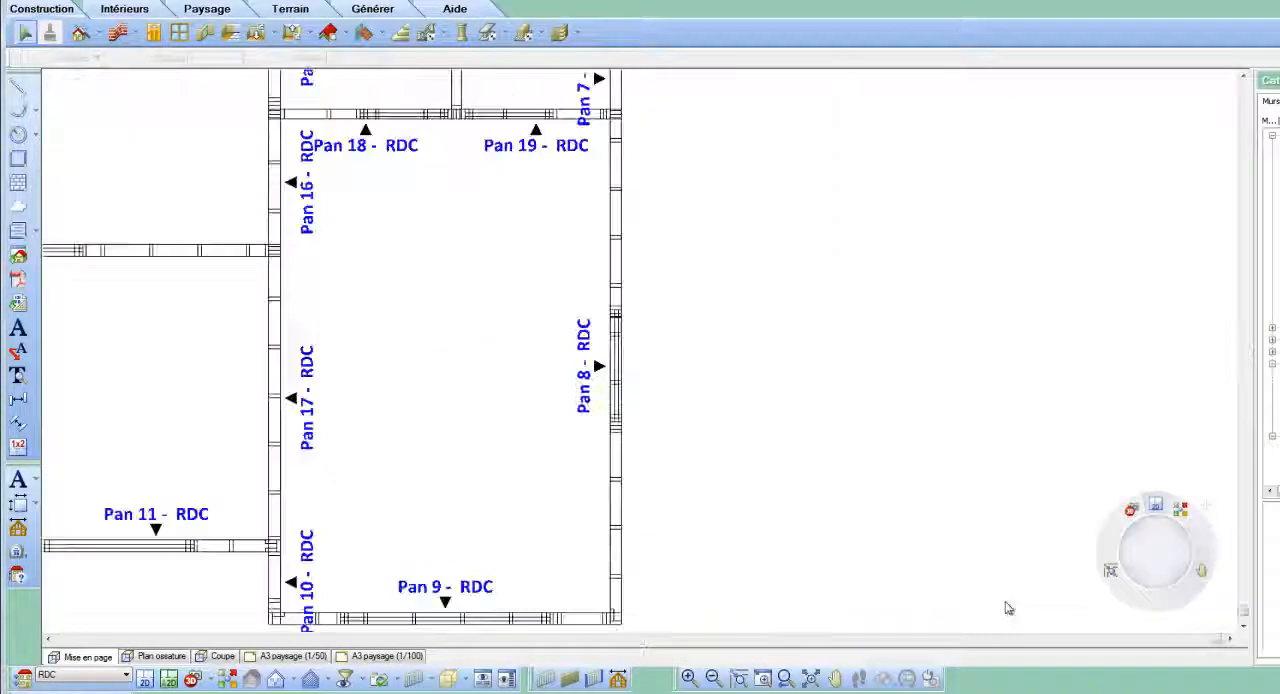
pyautogui.click(621, 257)
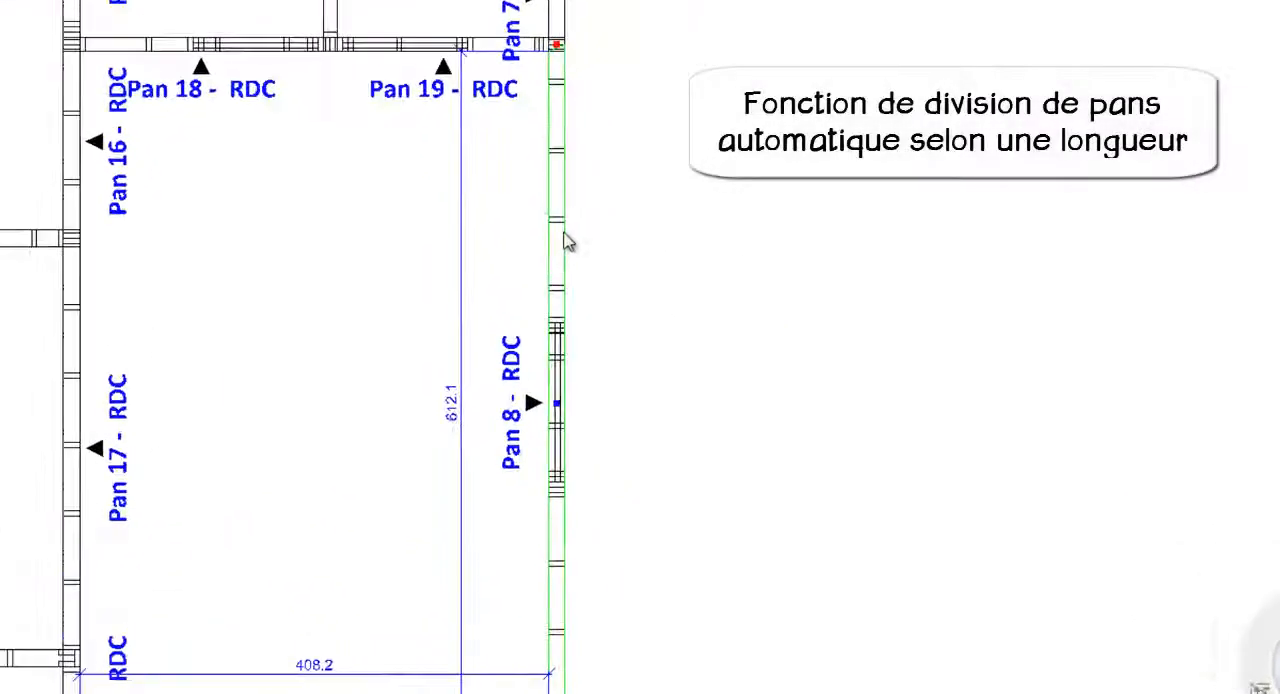
pyautogui.rightClick(610, 250)
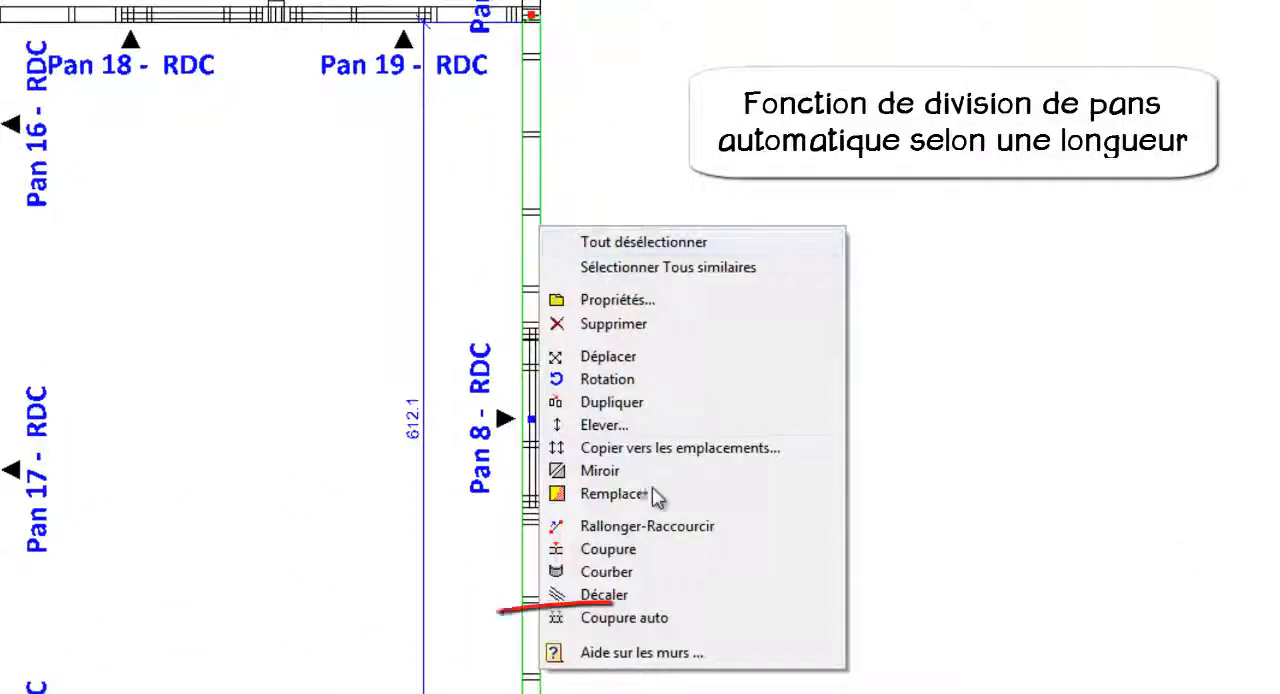
pyautogui.click(685, 621)
pyautogui.write('18.0')
pyautogui.click(700, 456)
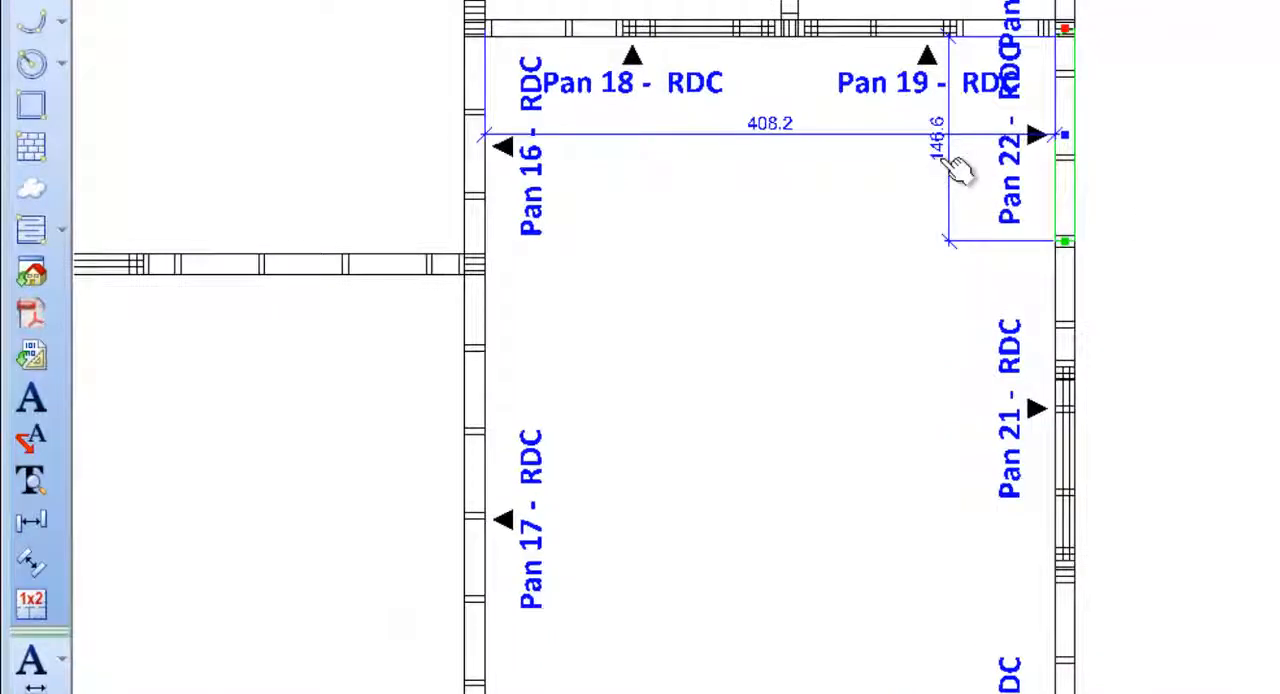
# - Set the length of the Pan 22 wall panel to 120.0
pyautogui.click(952, 162)
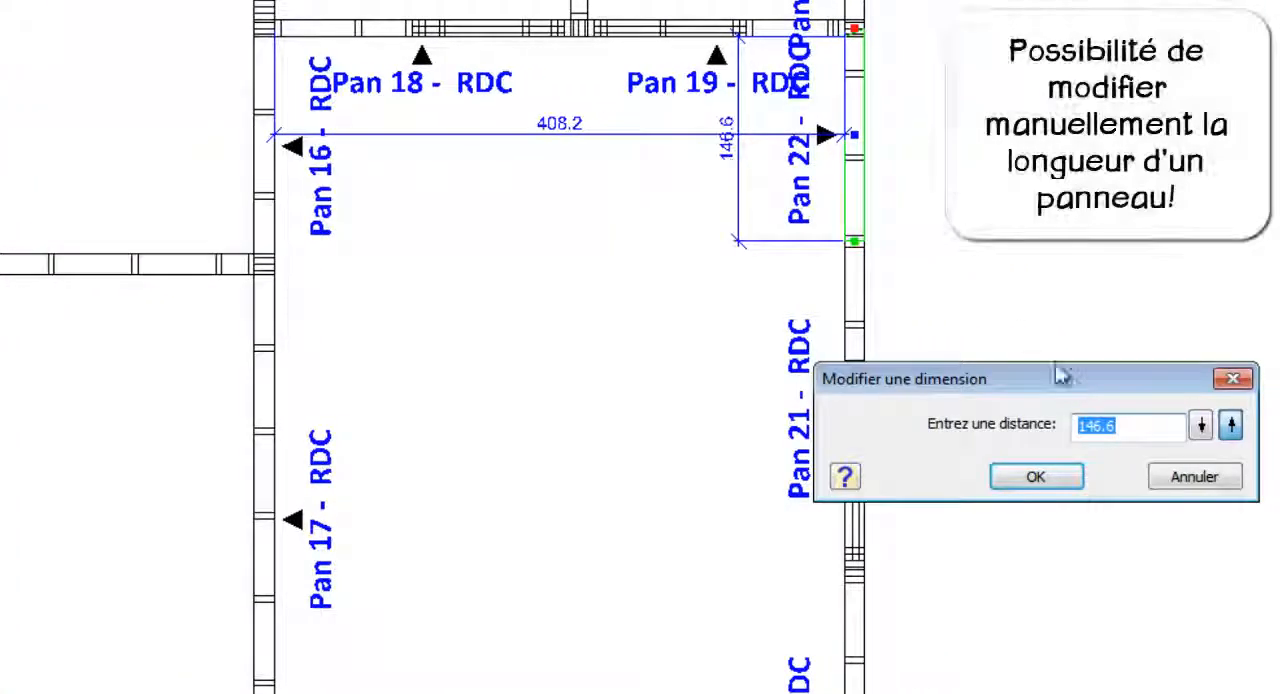
pyautogui.write('120.0')
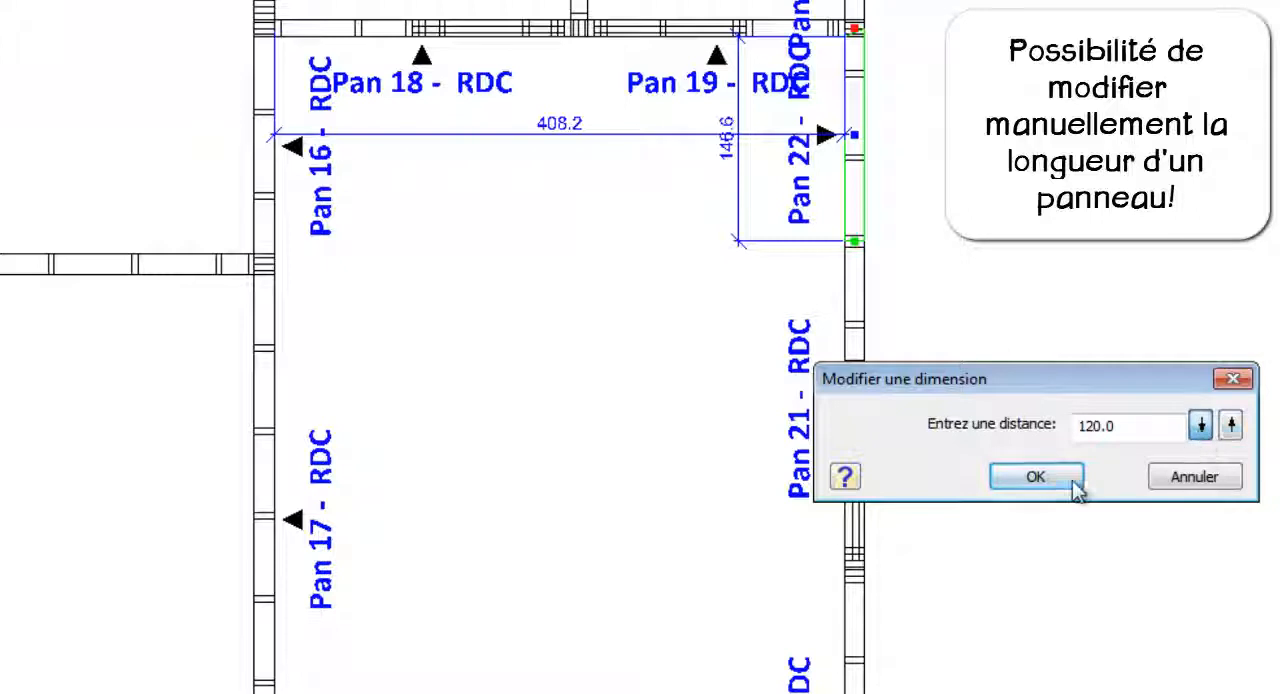
pyautogui.click(1073, 483)
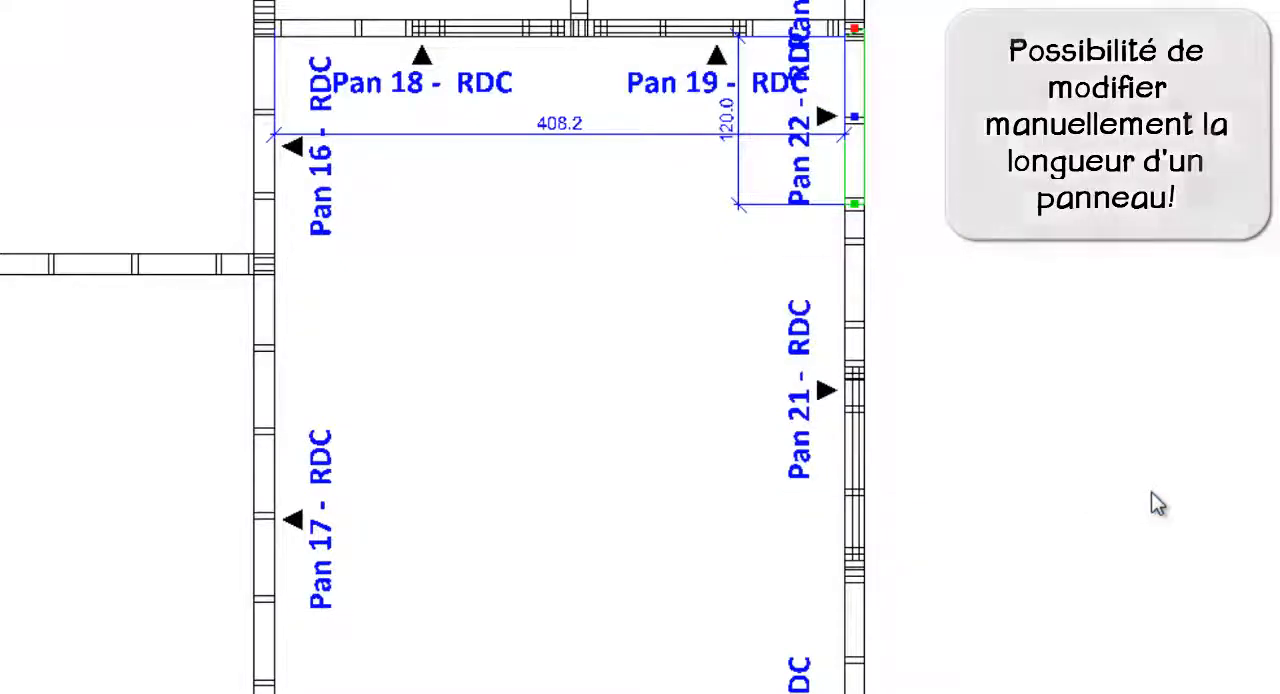
pyautogui.click(860, 330)
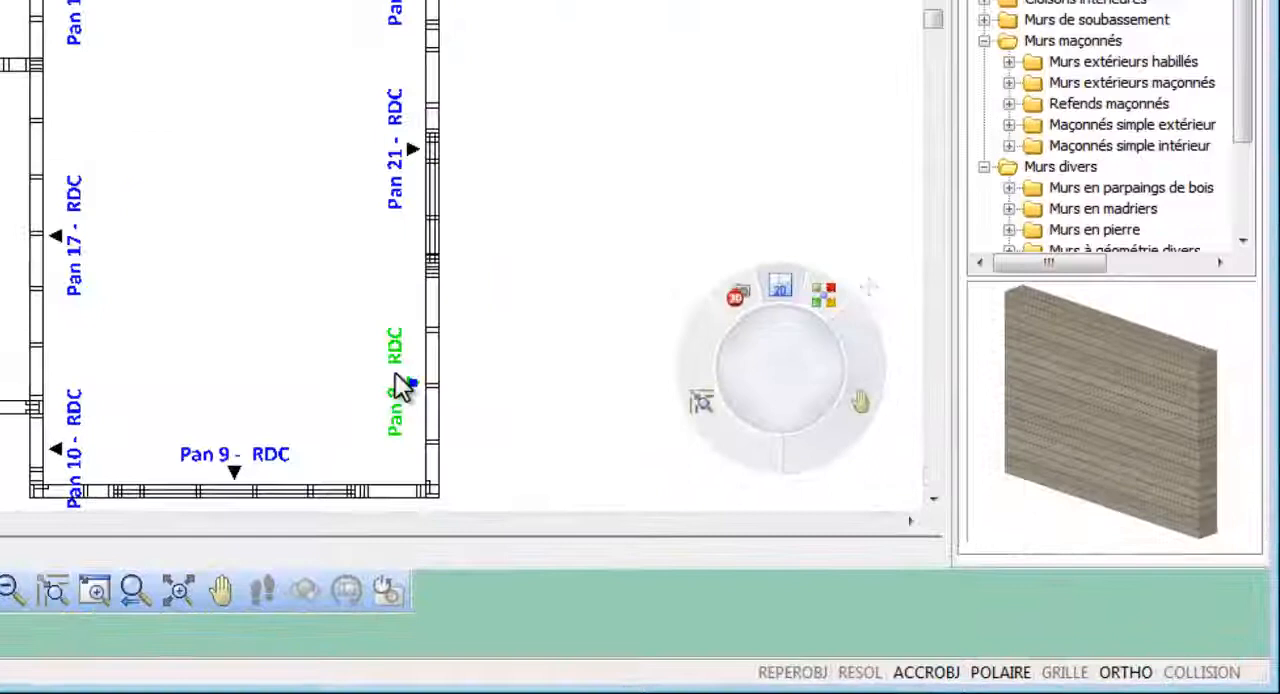
# - Renumber the annotated wall panels of all locations from 1, with exterior walls clockwise and interior walls in drawn order
pyautogui.rightClick(830, 538)
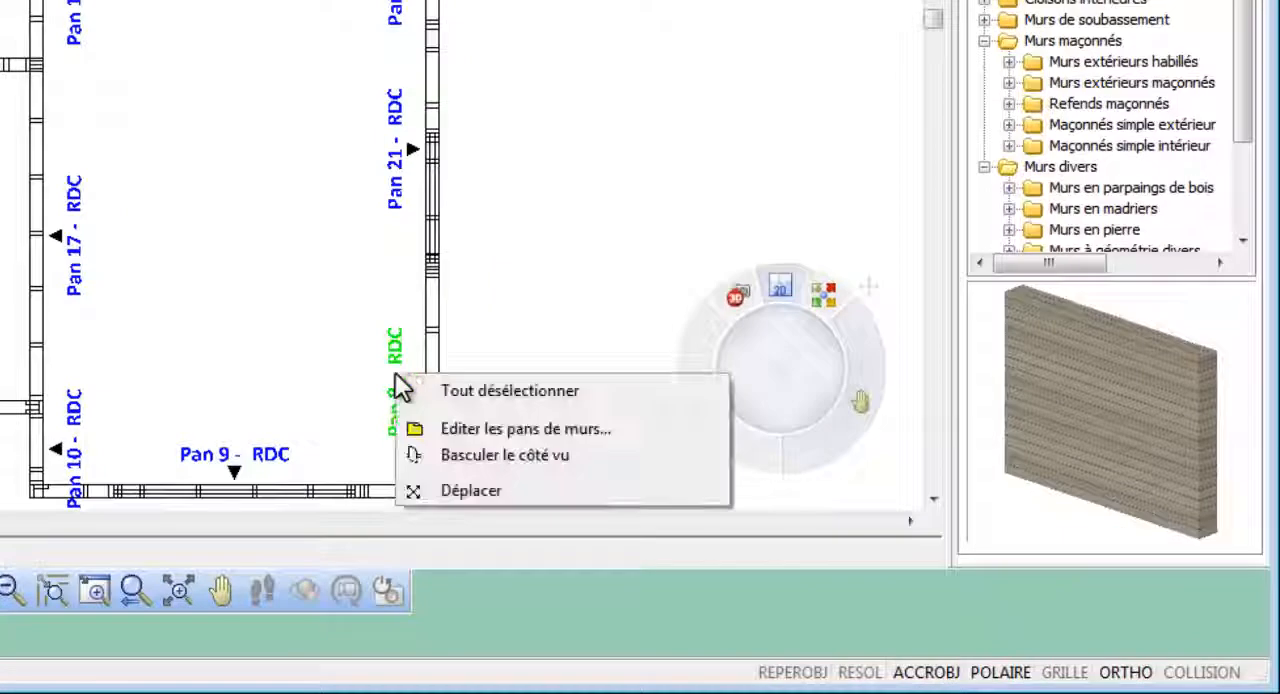
pyautogui.click(541, 430)
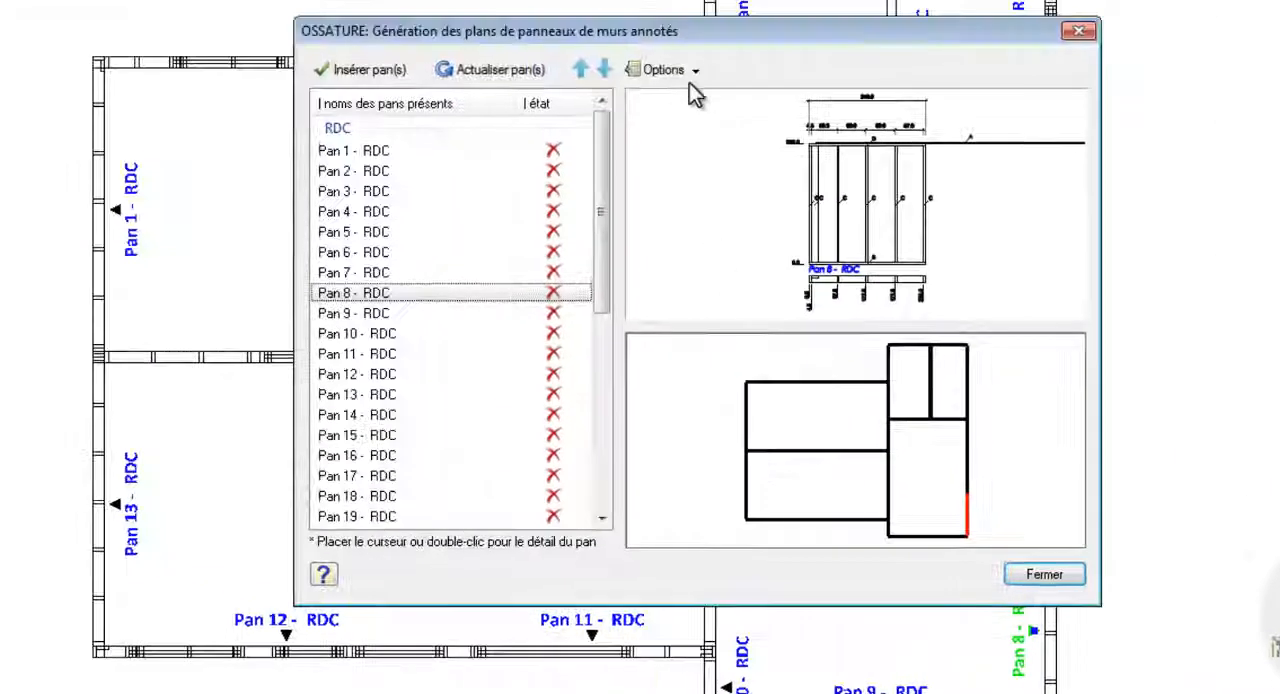
pyautogui.click(694, 74)
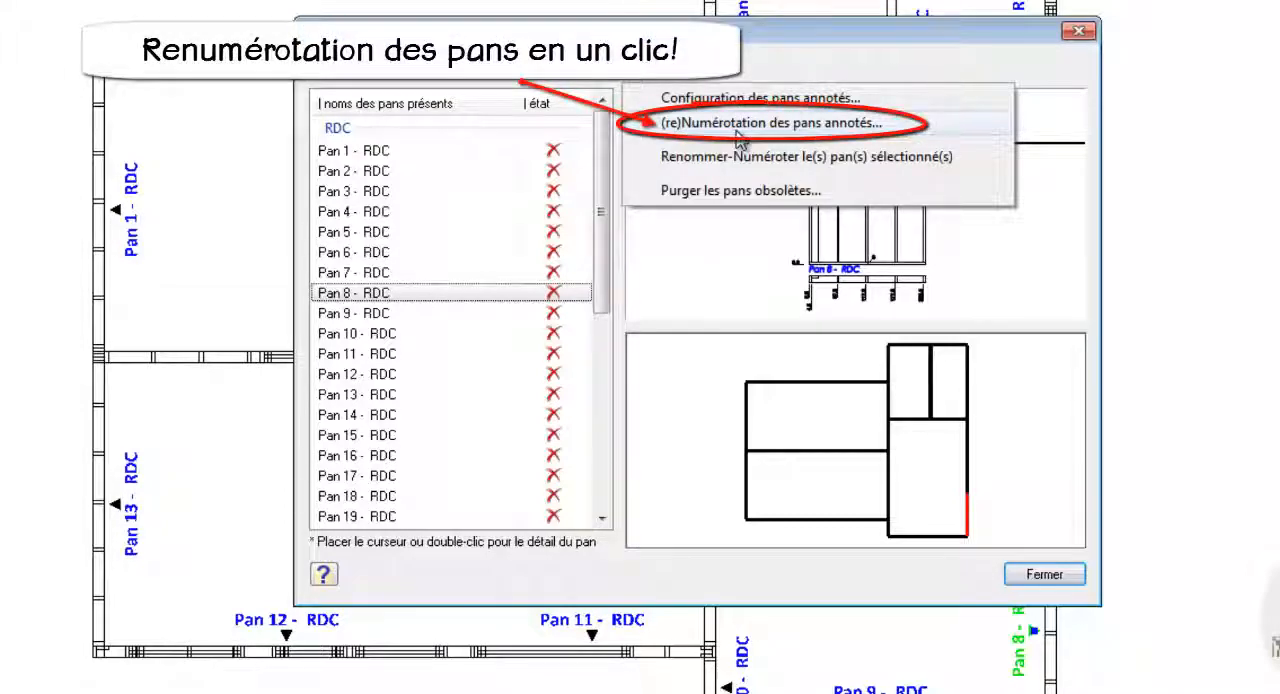
pyautogui.click(737, 131)
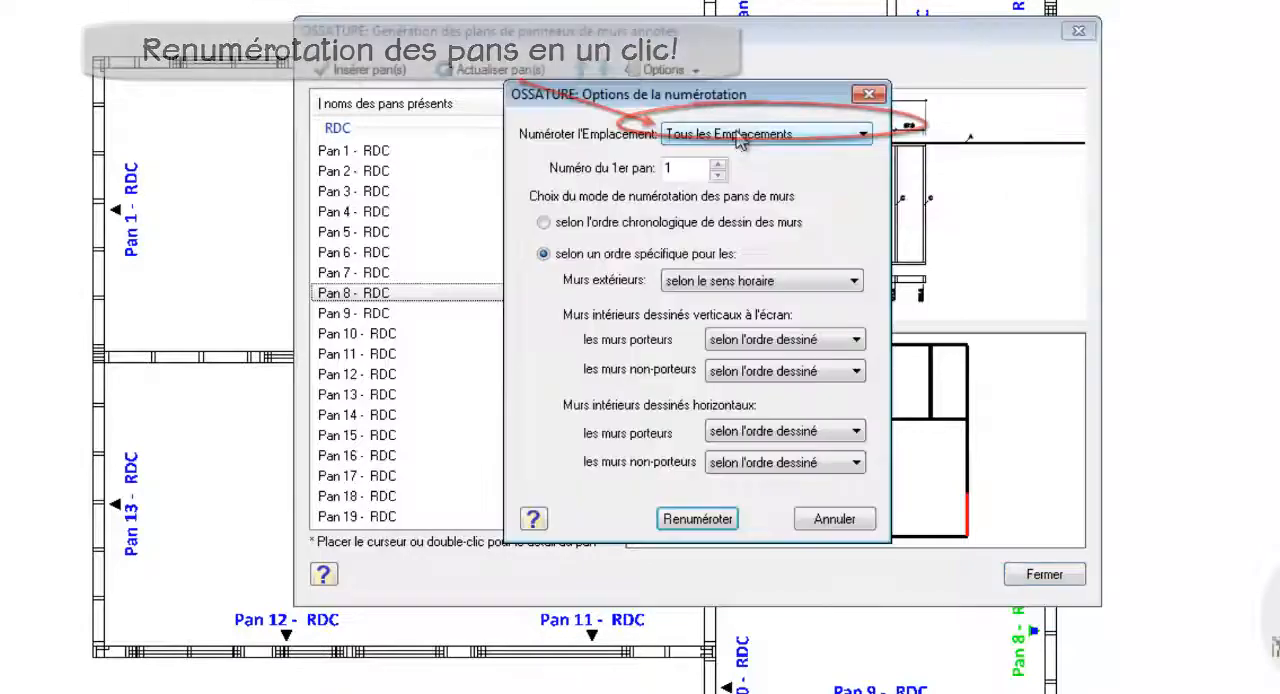
pyautogui.click(698, 519)
pyautogui.click(1044, 574)
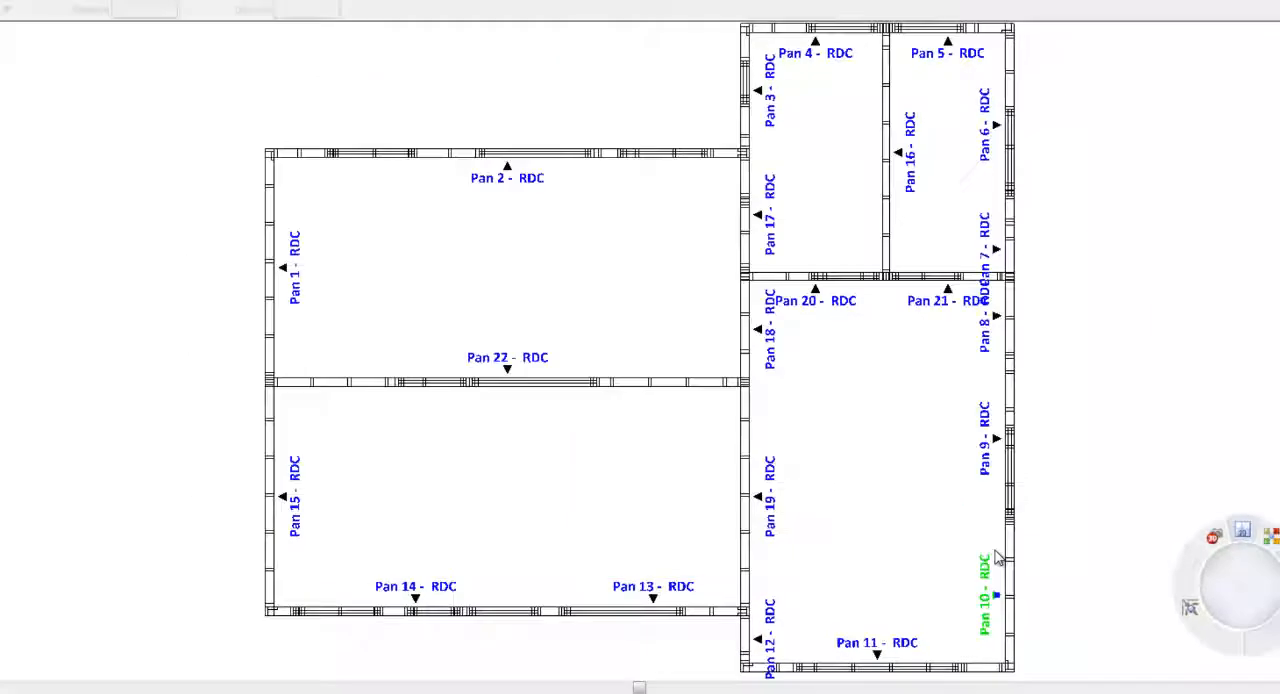
# - Move Pan 12 - RDC down three places in the wall panel list so it takes number 15
pyautogui.click(772, 620)
pyautogui.rightClick(772, 620)
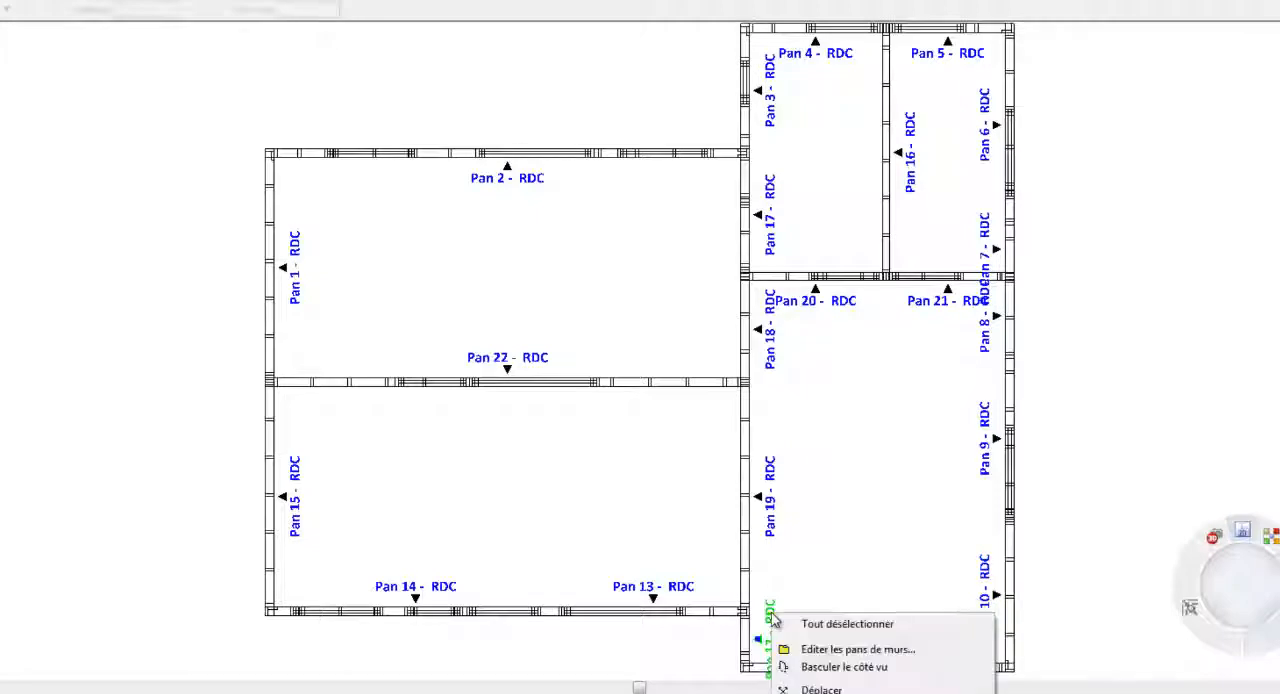
pyautogui.click(815, 650)
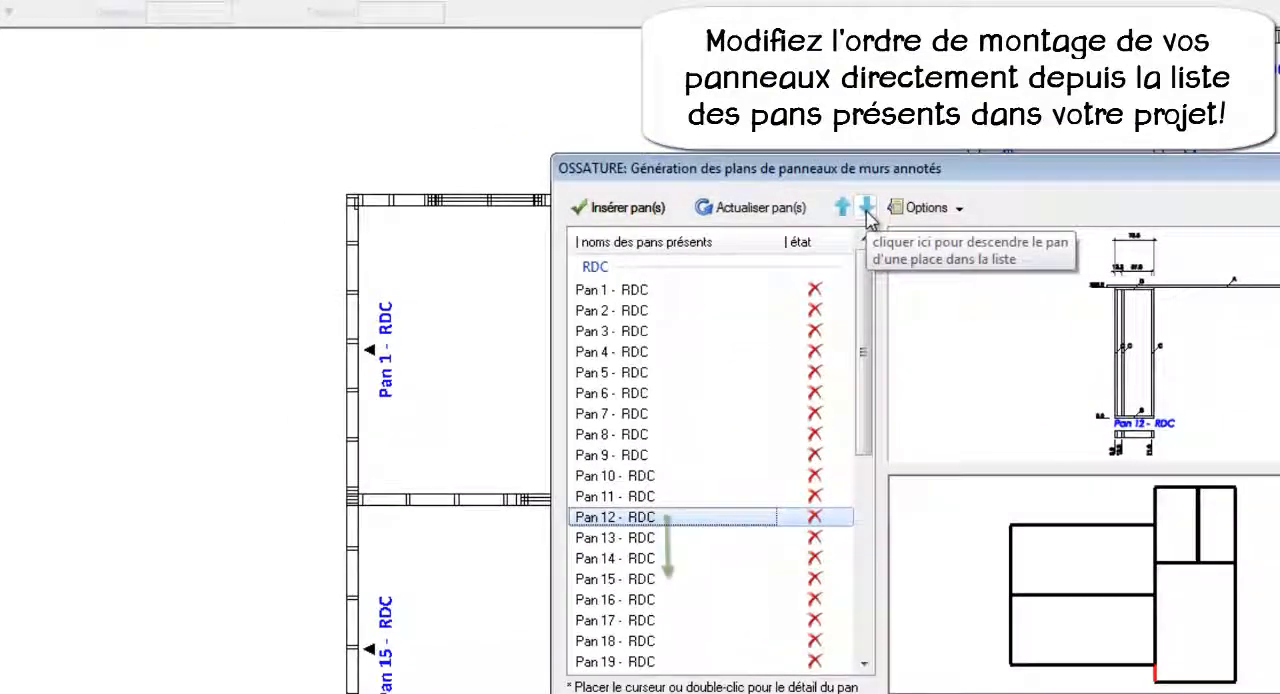
pyautogui.click(866, 210)
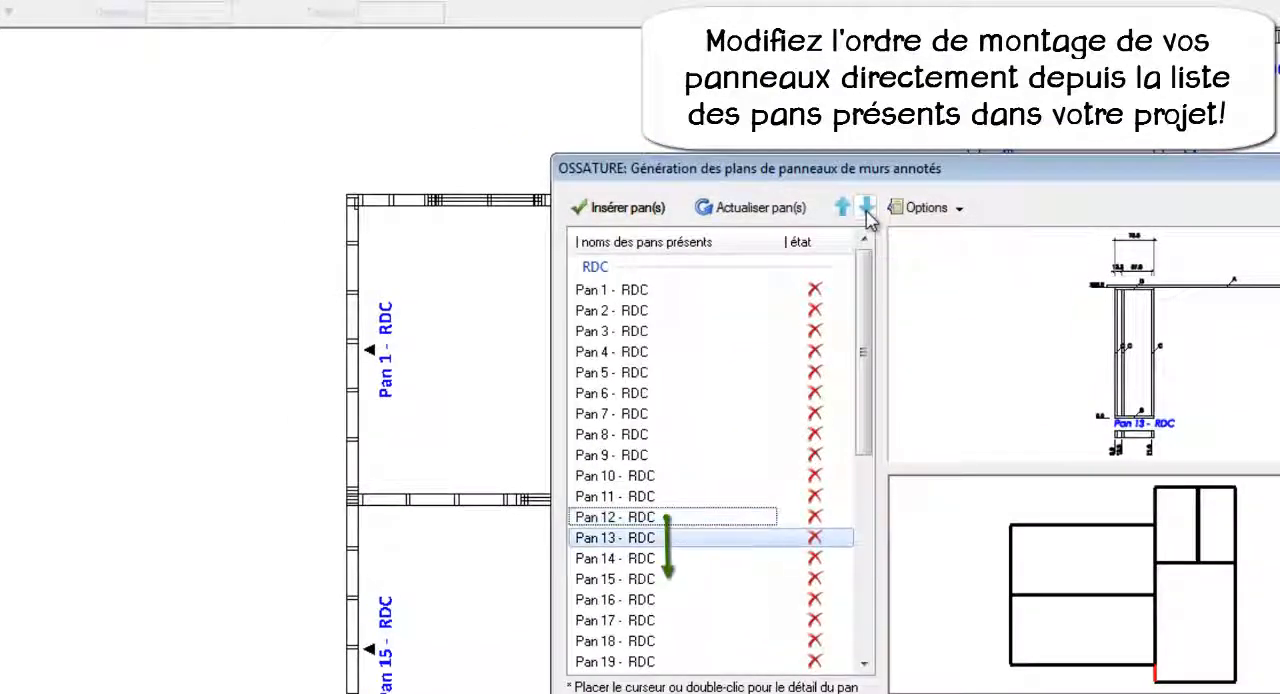
pyautogui.click(866, 208)
pyautogui.click(866, 208)
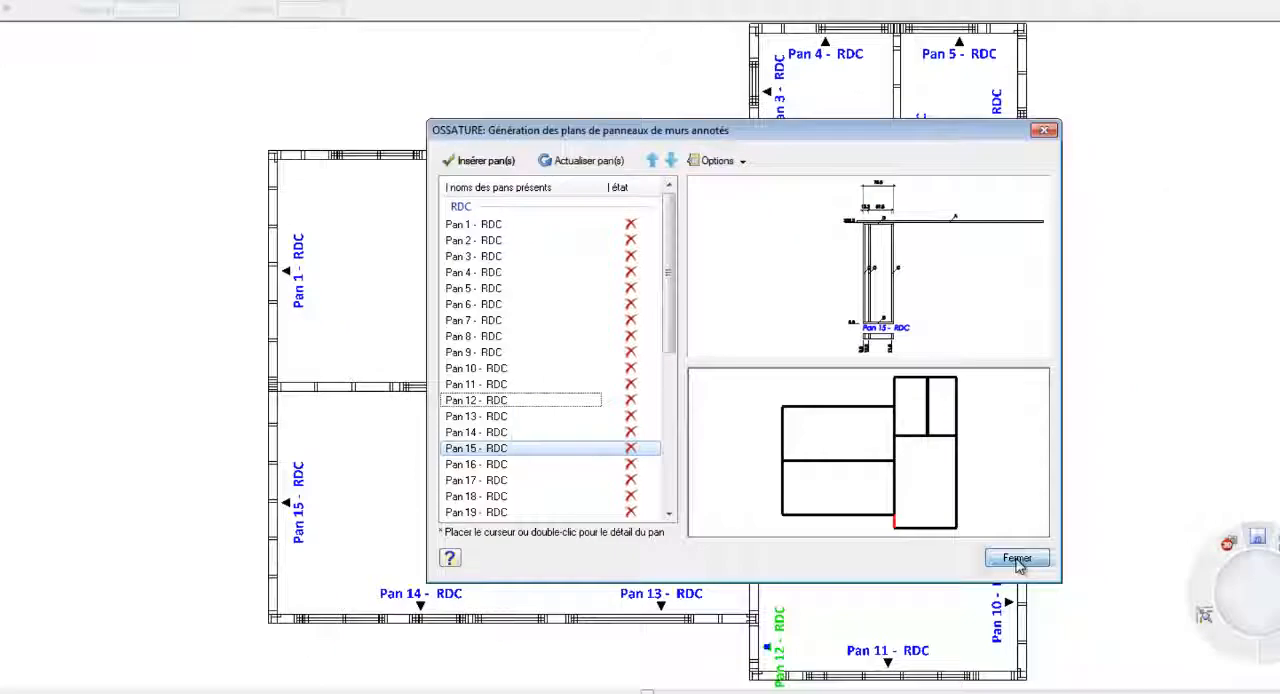
pyautogui.click(1017, 559)
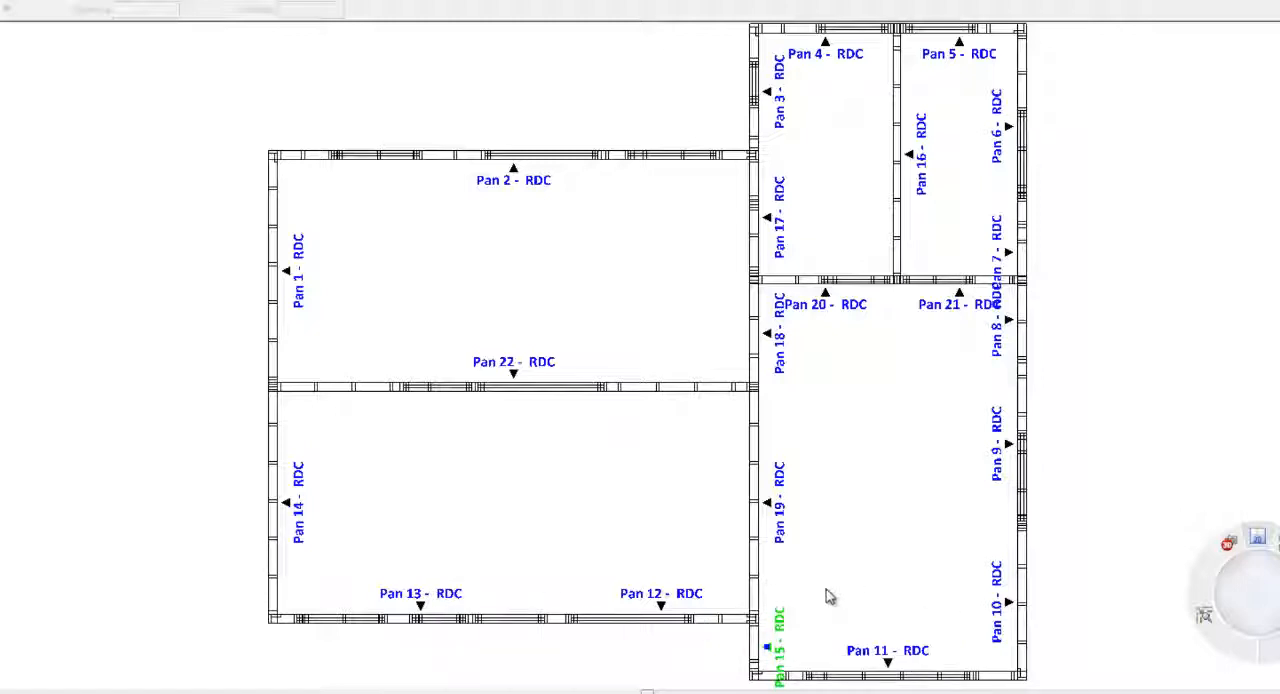
# - Select all RDC panels in the wall panel list and set the marker prefix to "Pan n°" in the annotation configuration
pyautogui.rightClick(790, 614)
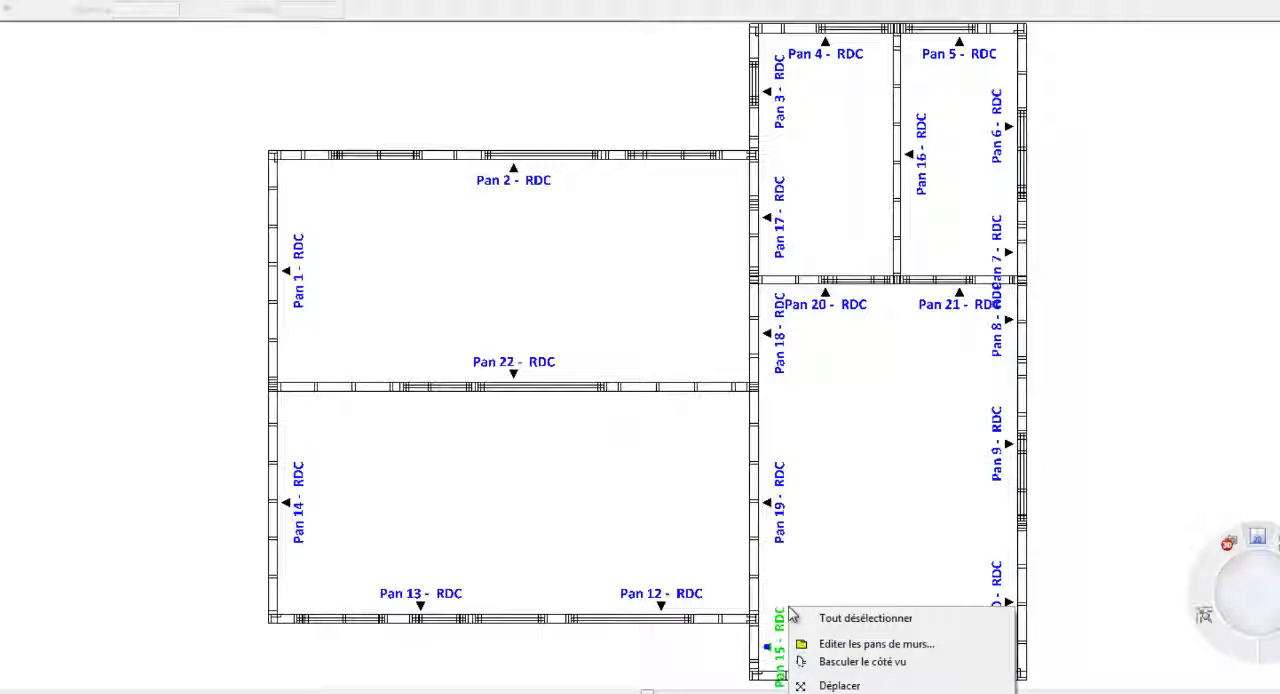
pyautogui.click(829, 643)
pyautogui.click(294, 172)
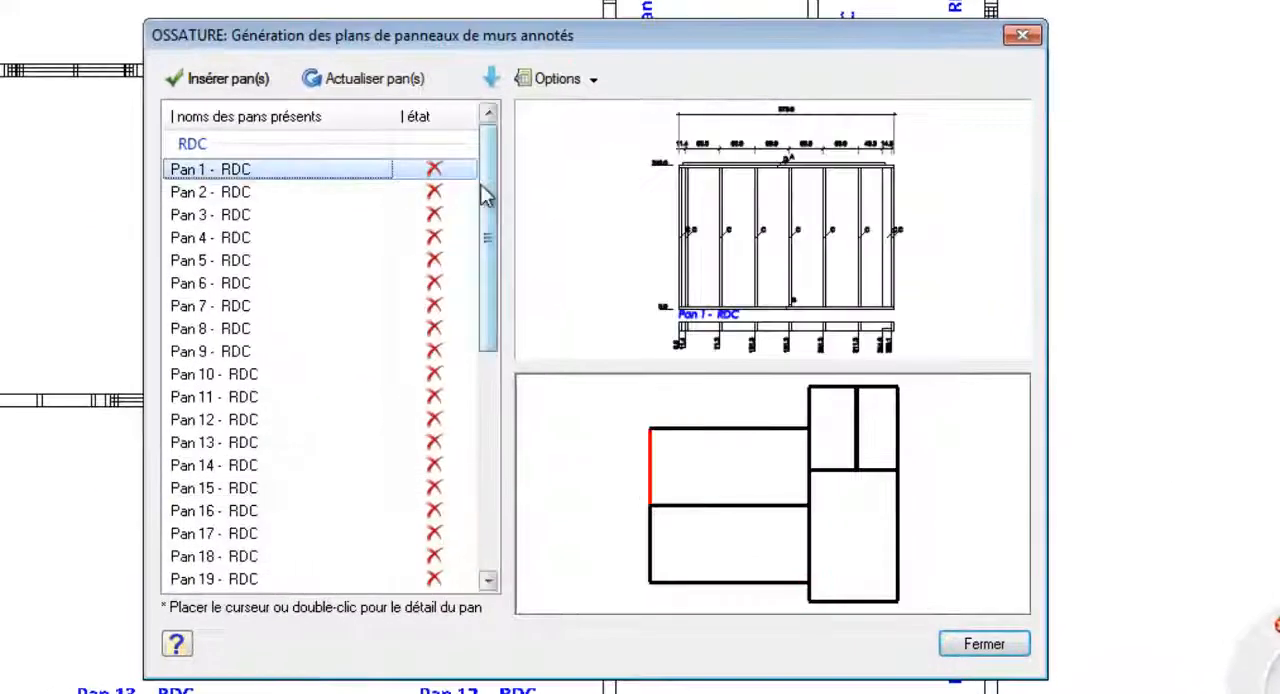
pyautogui.moveTo(491, 207); pyautogui.dragTo(501, 288)
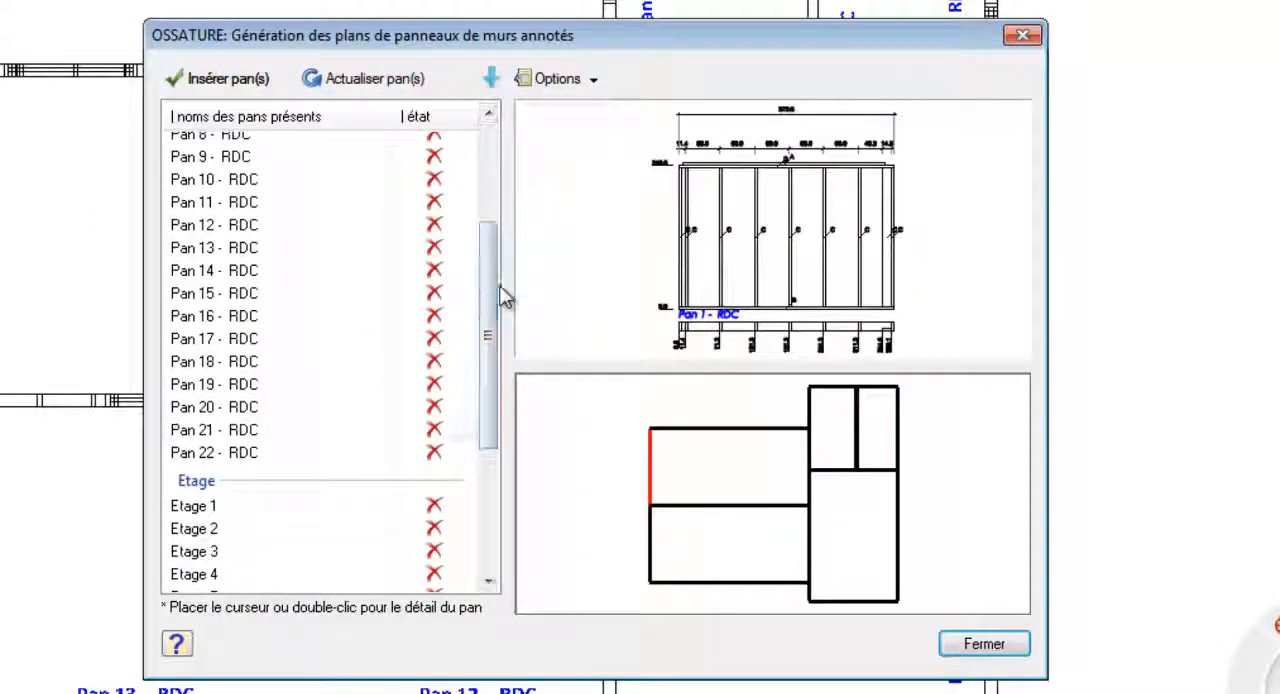
pyautogui.keyDown('shift'); pyautogui.click(260, 455); pyautogui.keyUp('shift')
pyautogui.click(596, 78)
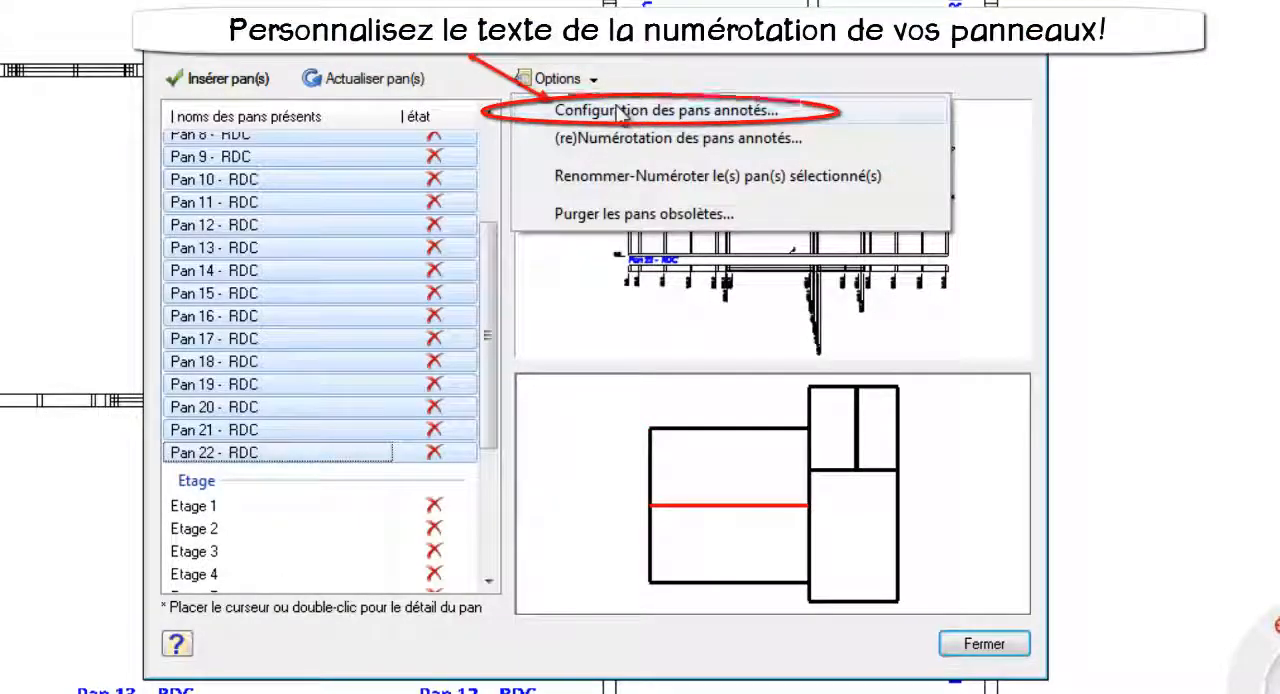
pyautogui.click(624, 110)
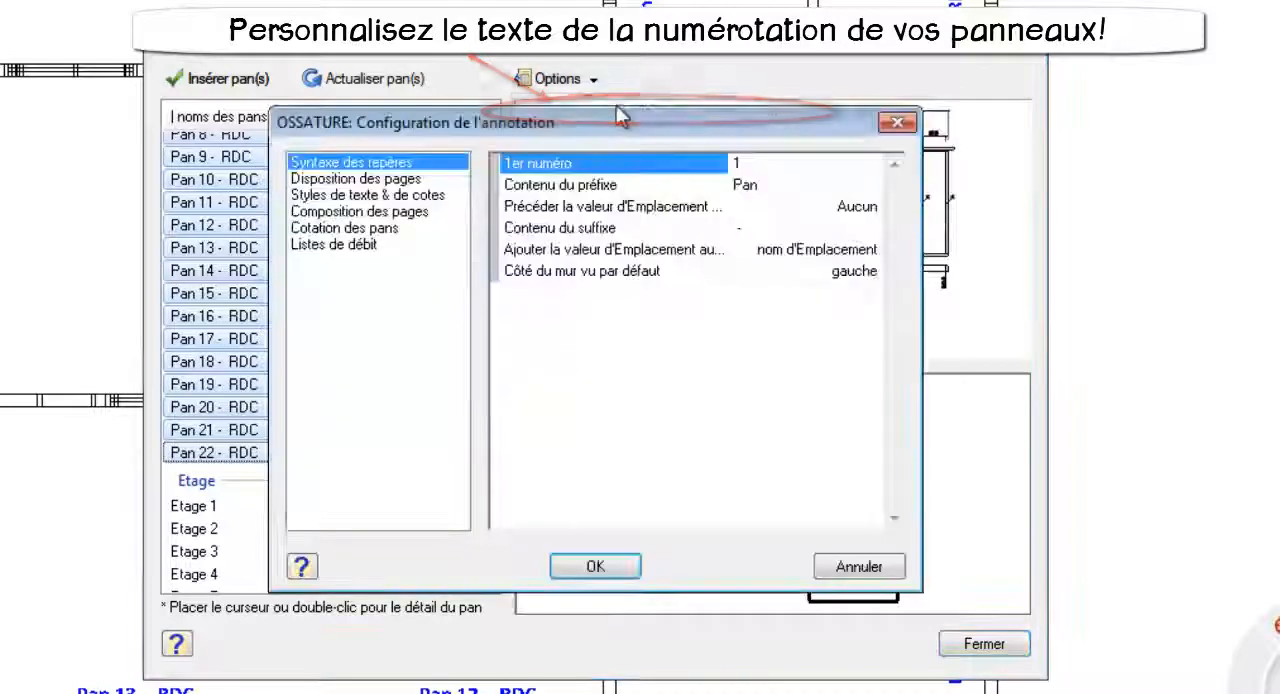
pyautogui.click(768, 190)
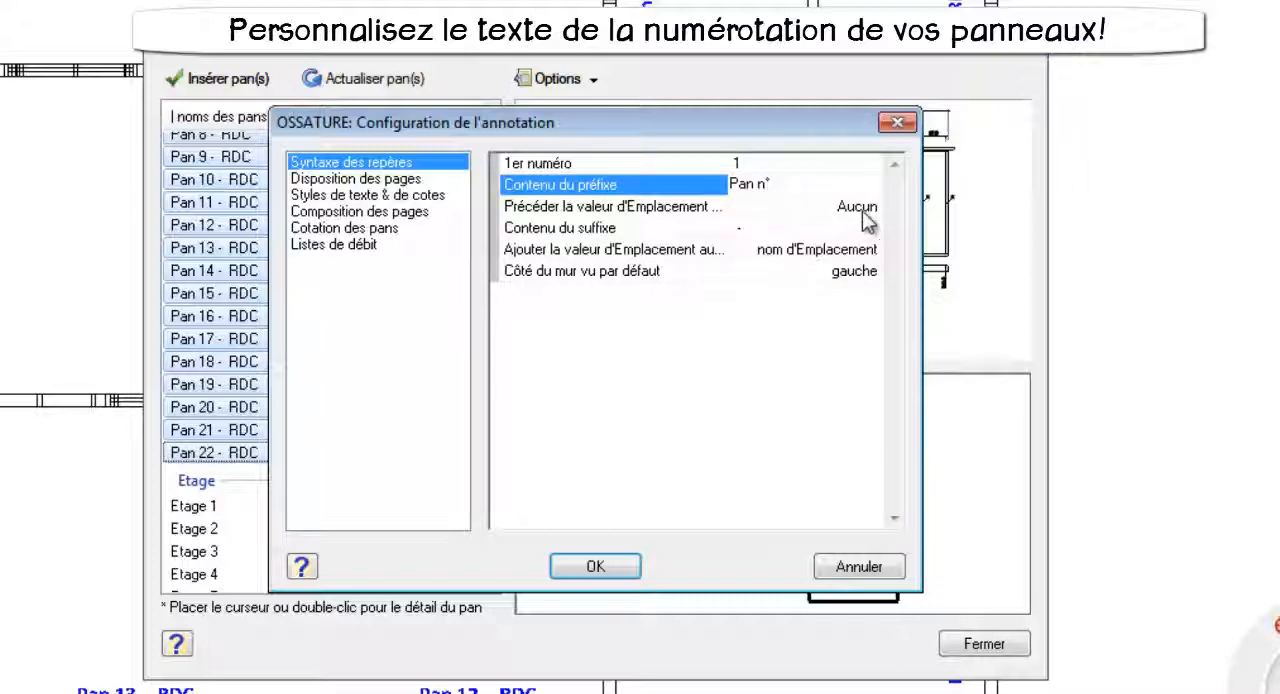
pyautogui.click(596, 567)
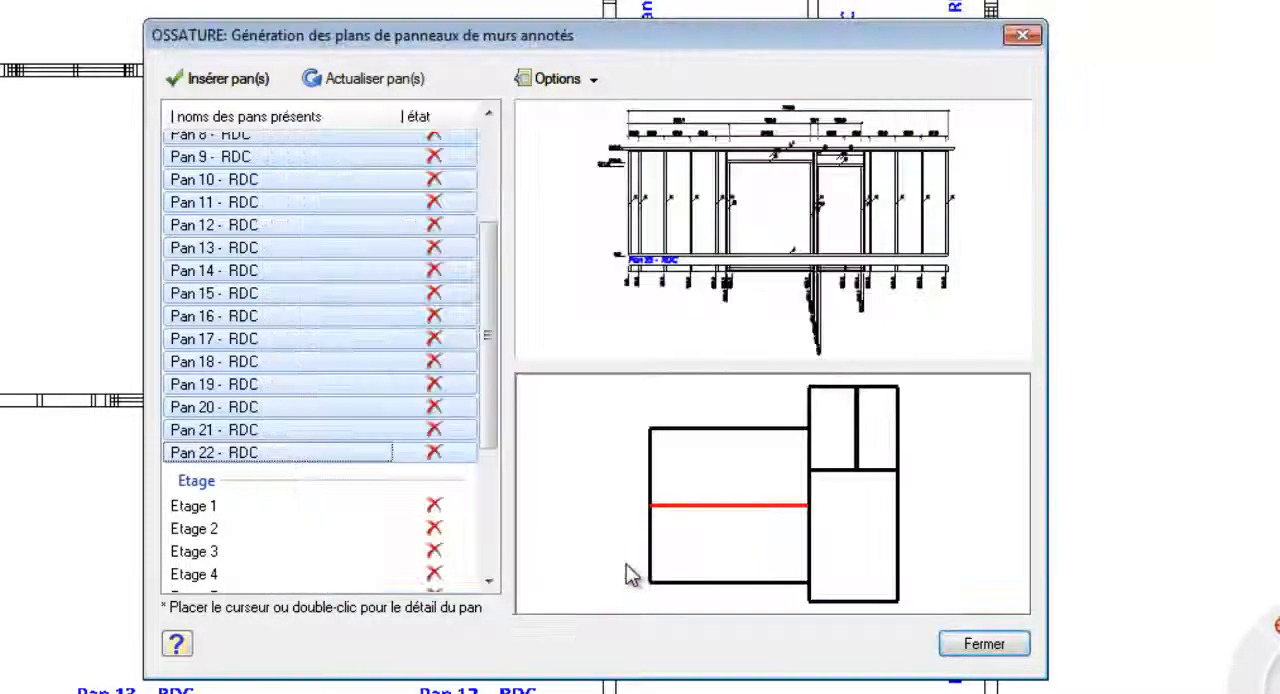
# - Rename and number the selected RDC panels with the configured prefix, and close the wall panel list
pyautogui.click(596, 80)
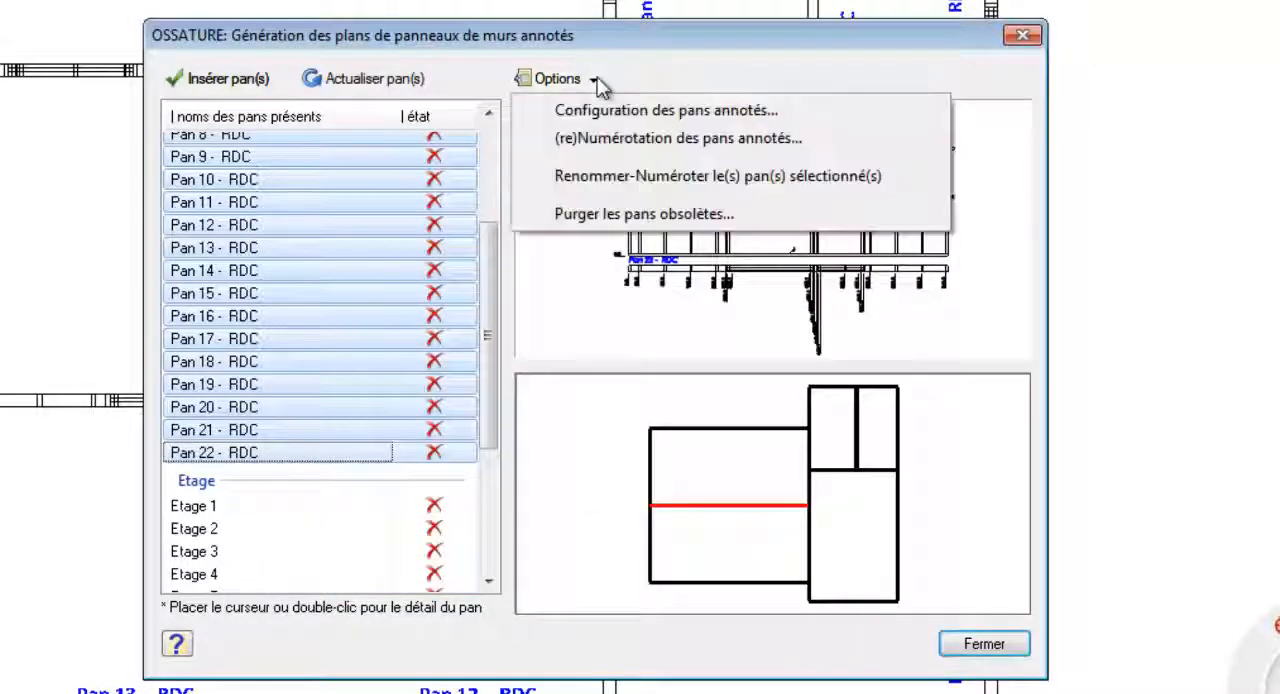
pyautogui.click(656, 176)
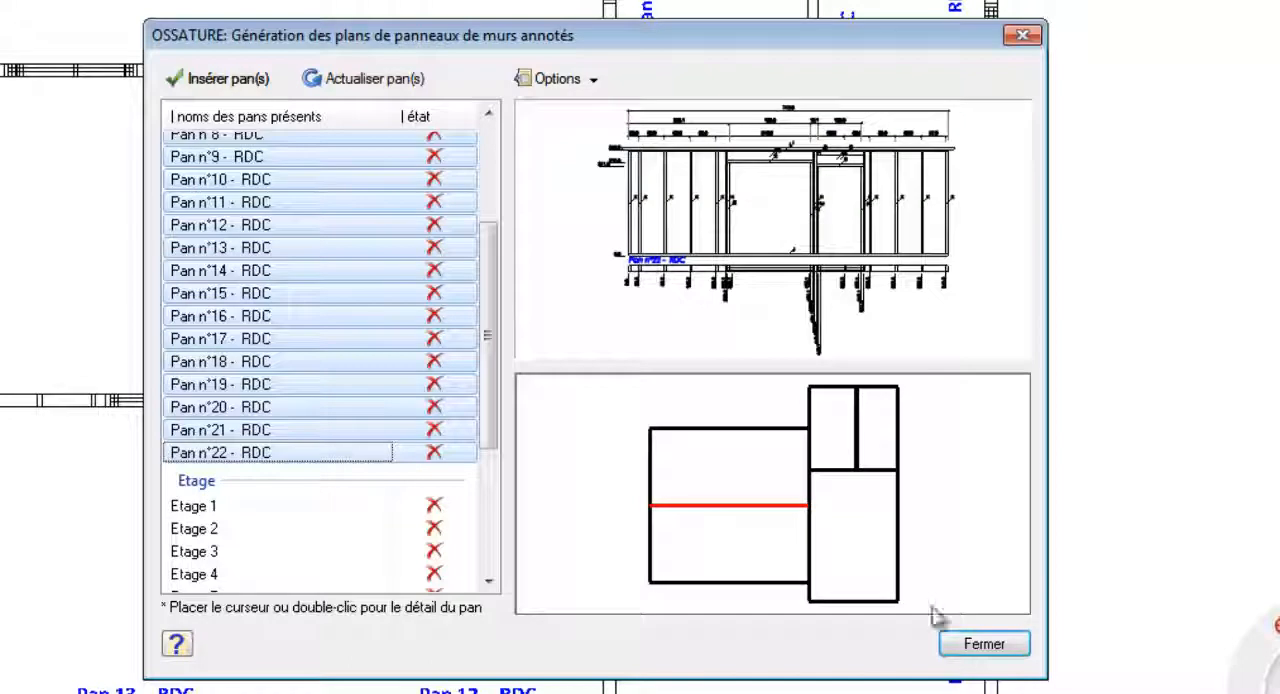
pyautogui.click(985, 645)
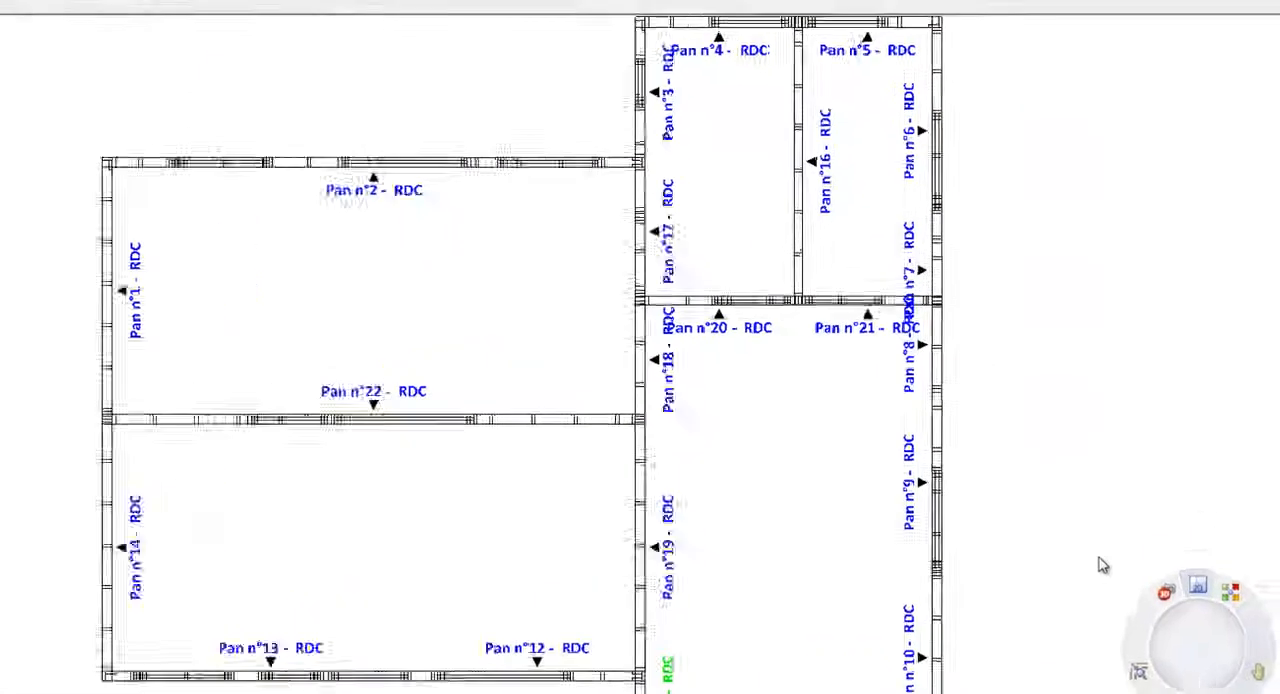
# - Flip the viewed side of the Pan n°7 marker and flip it back
pyautogui.rightClick(908, 271)
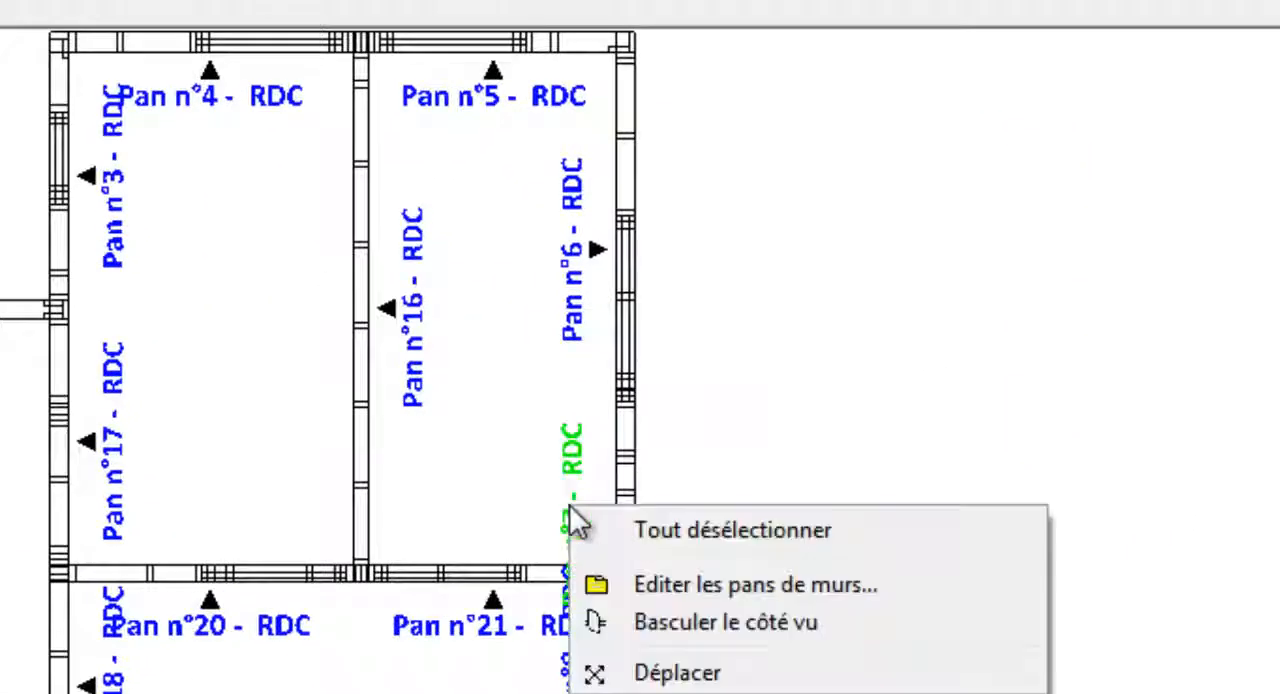
pyautogui.click(714, 628)
pyautogui.rightClick(714, 630)
pyautogui.click(943, 648)
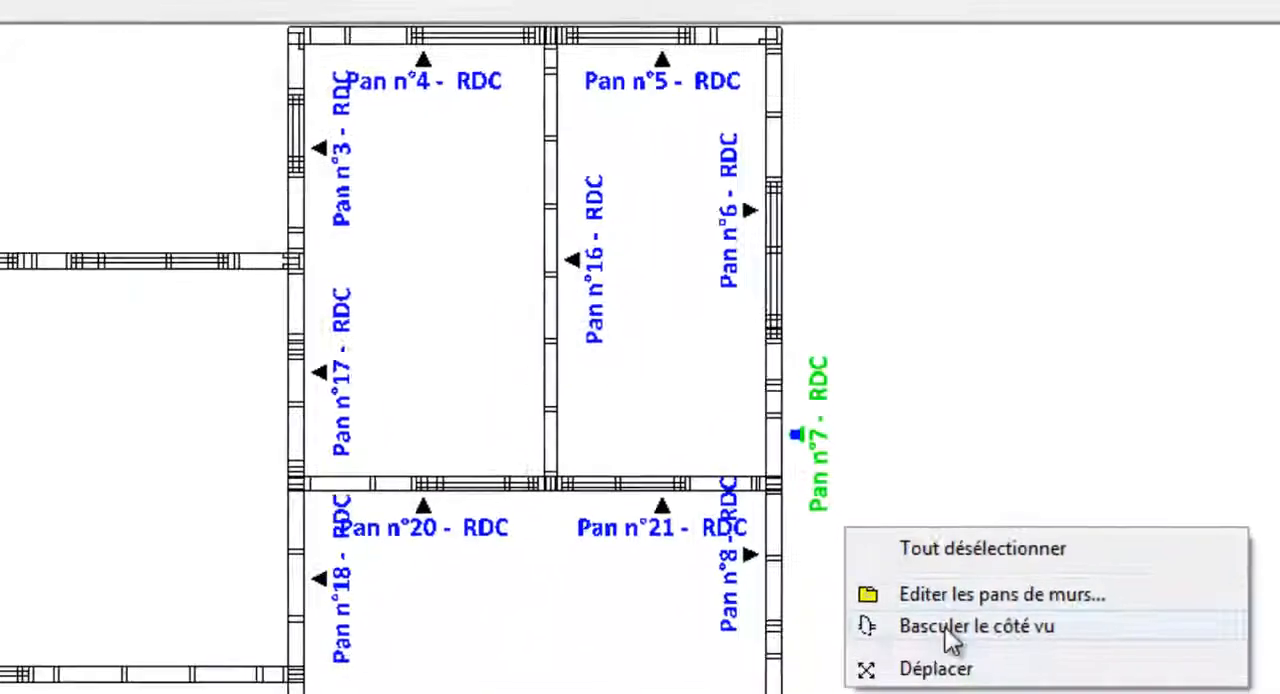
# - Move the Pan n°7 marker into the room, away from the exterior wall and clear of the Pan n°8 label
pyautogui.rightClick(910, 500)
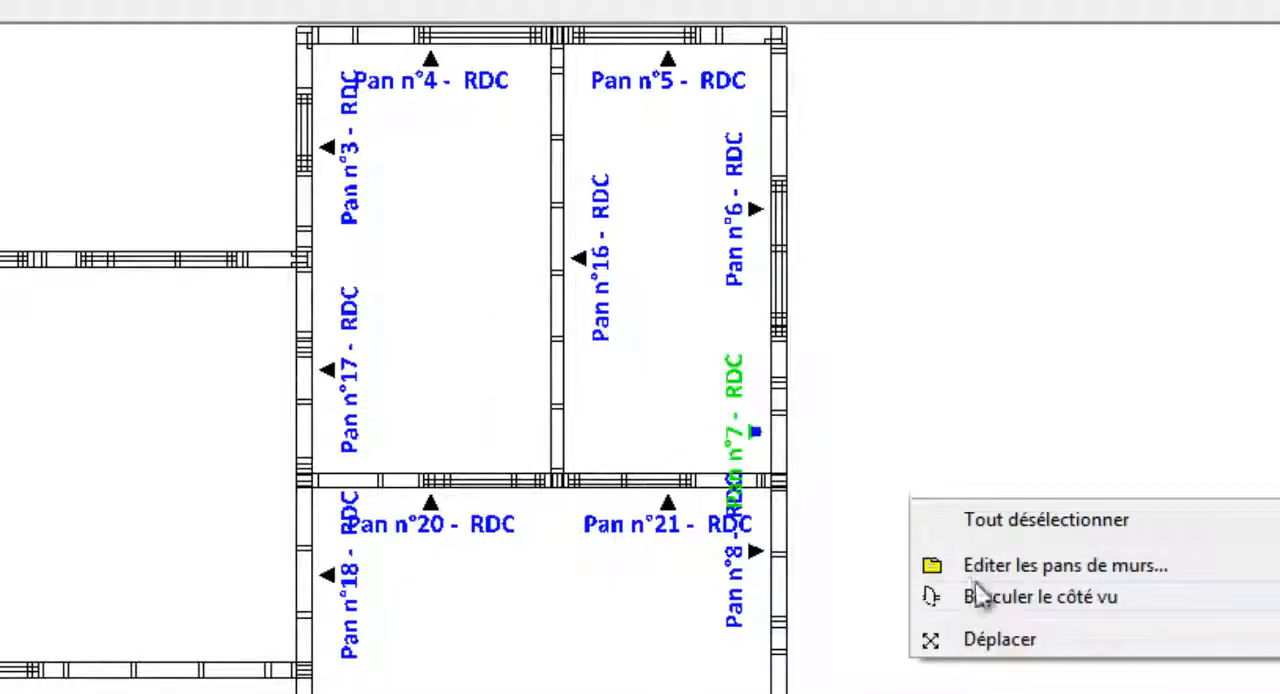
pyautogui.click(992, 643)
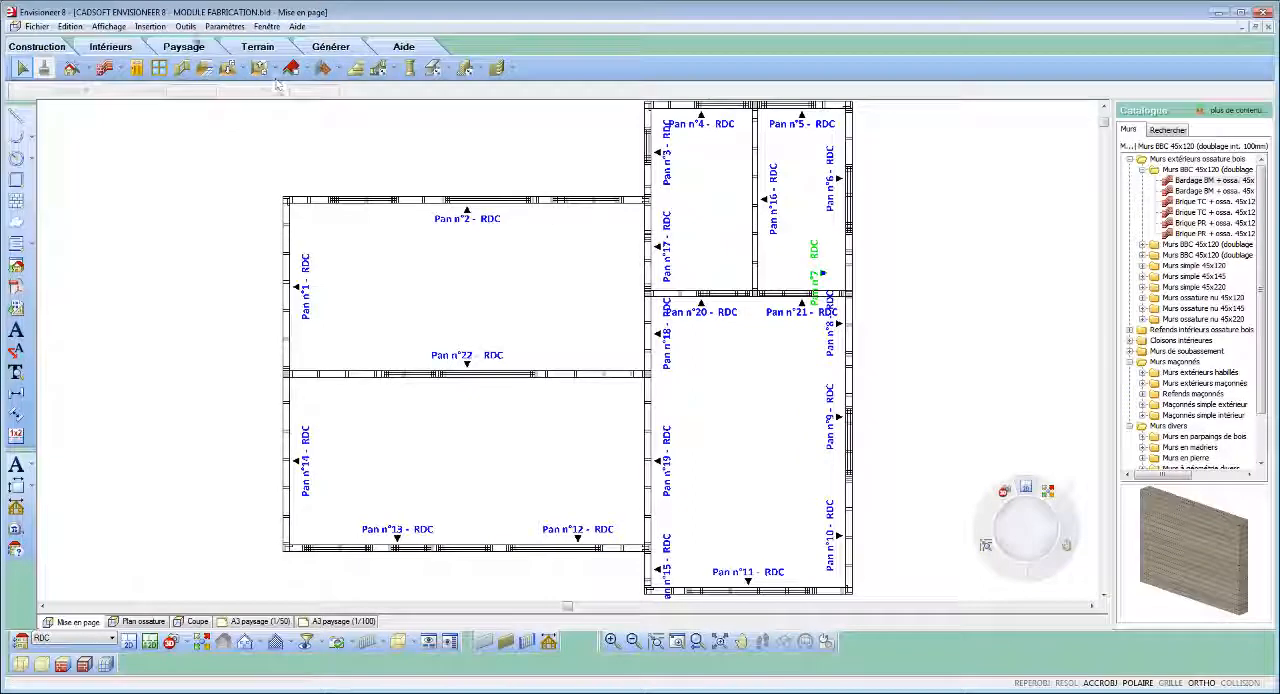
# - Add automatic exterior dimensions around the ground-floor wall plan
pyautogui.click(185, 26)
pyautogui.moveTo(210, 56)
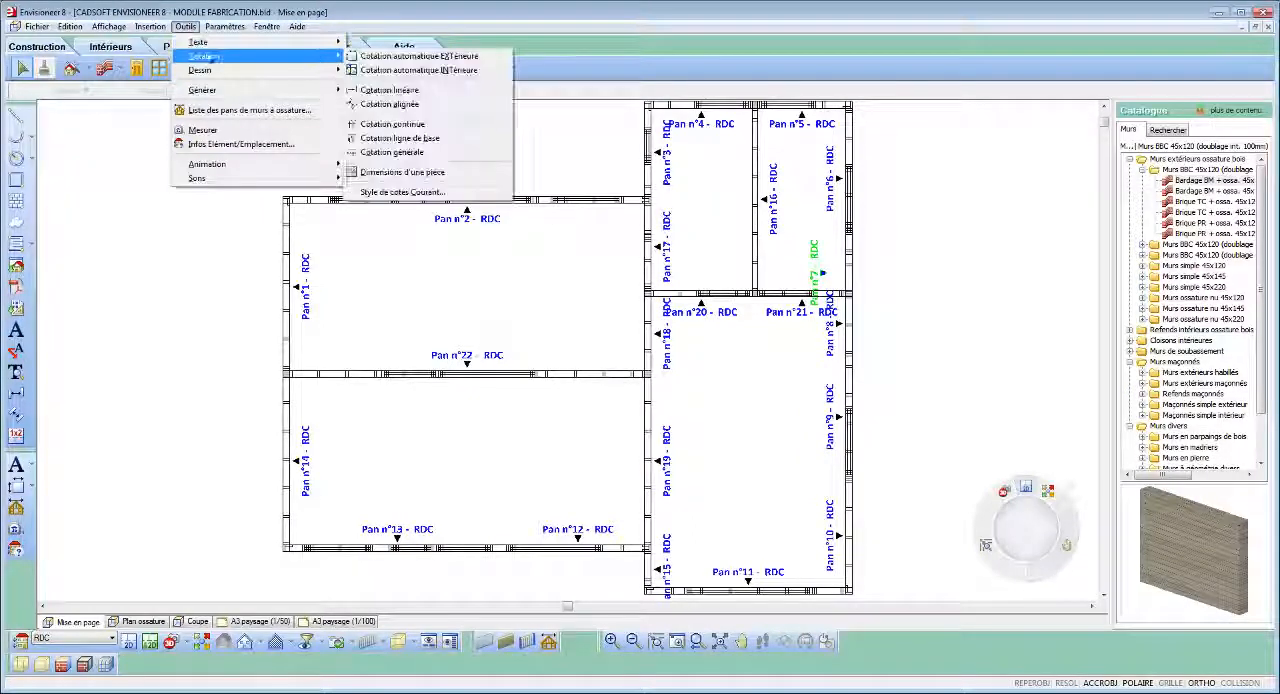
pyautogui.click(392, 56)
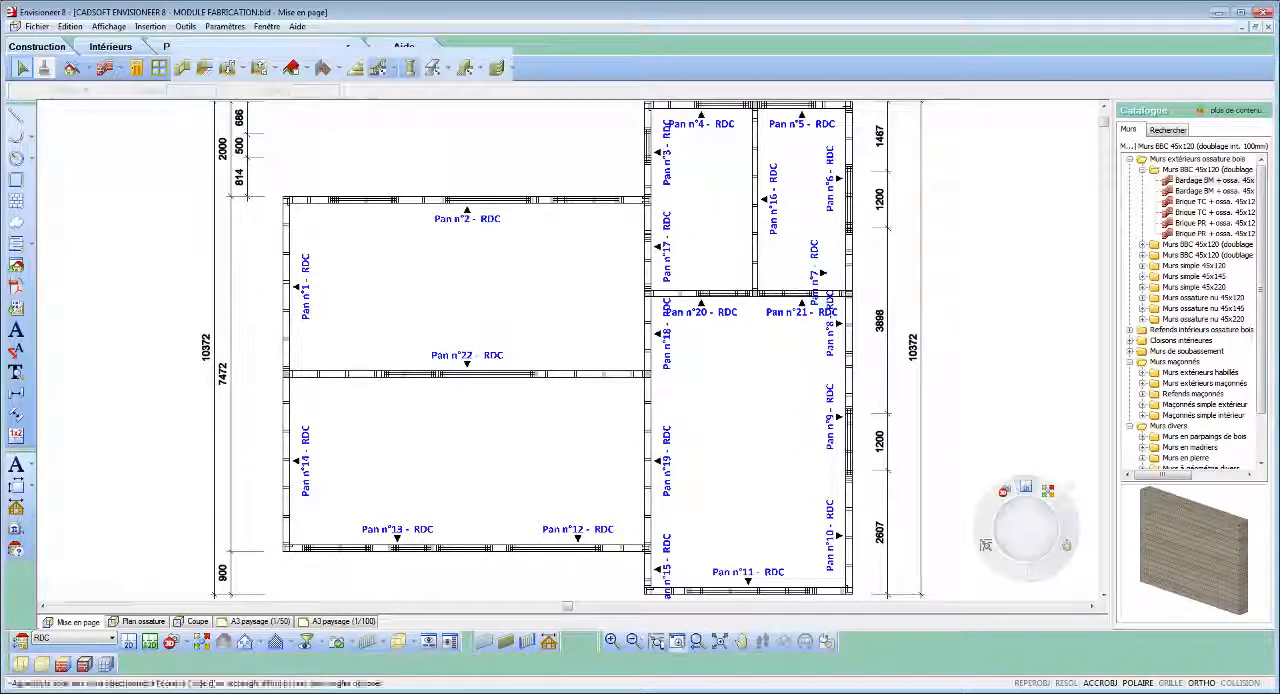
pyautogui.click(633, 641)
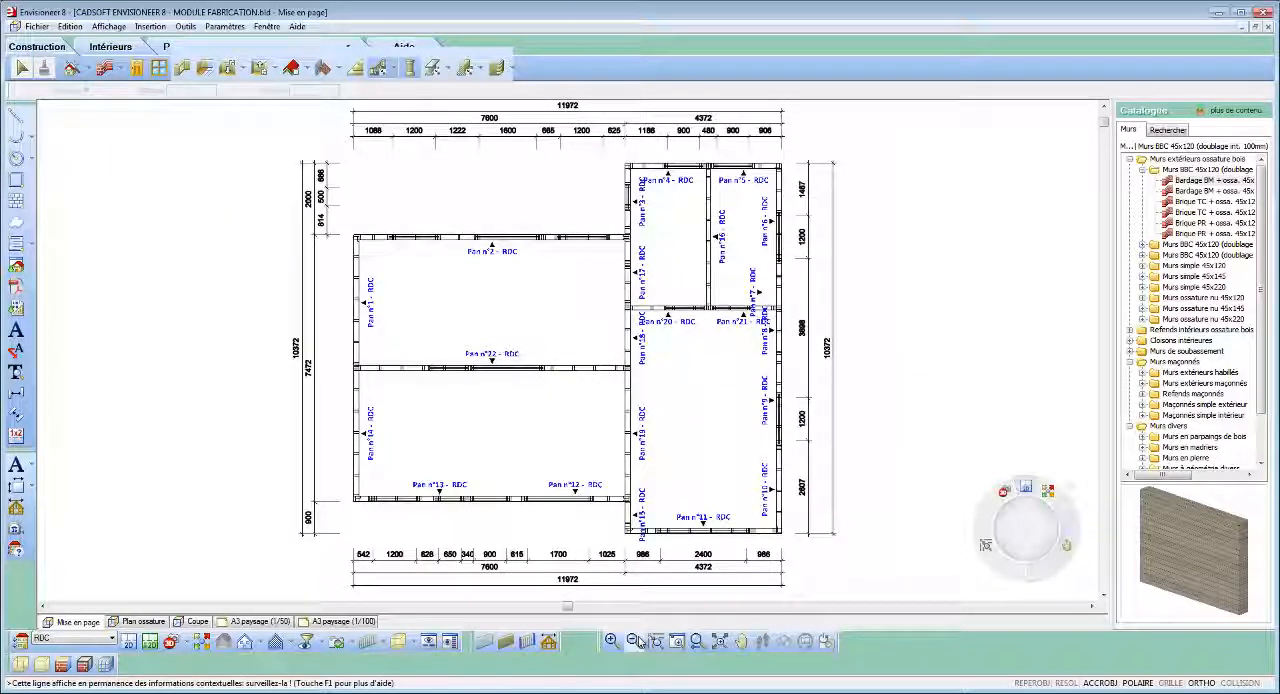
# - Insert the RDC 2D view as a drawing at 1/50 scale, placed on the A3 paysage (1/50) sheet
pyautogui.click(255, 621)
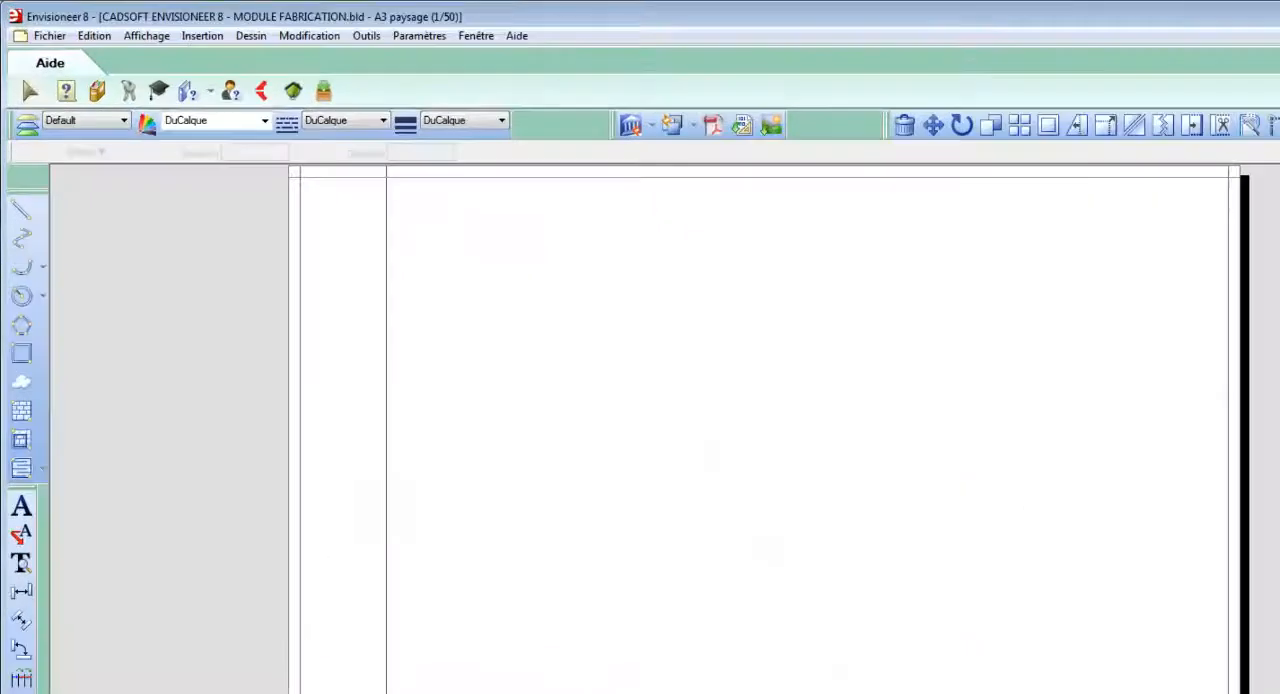
pyautogui.click(651, 125)
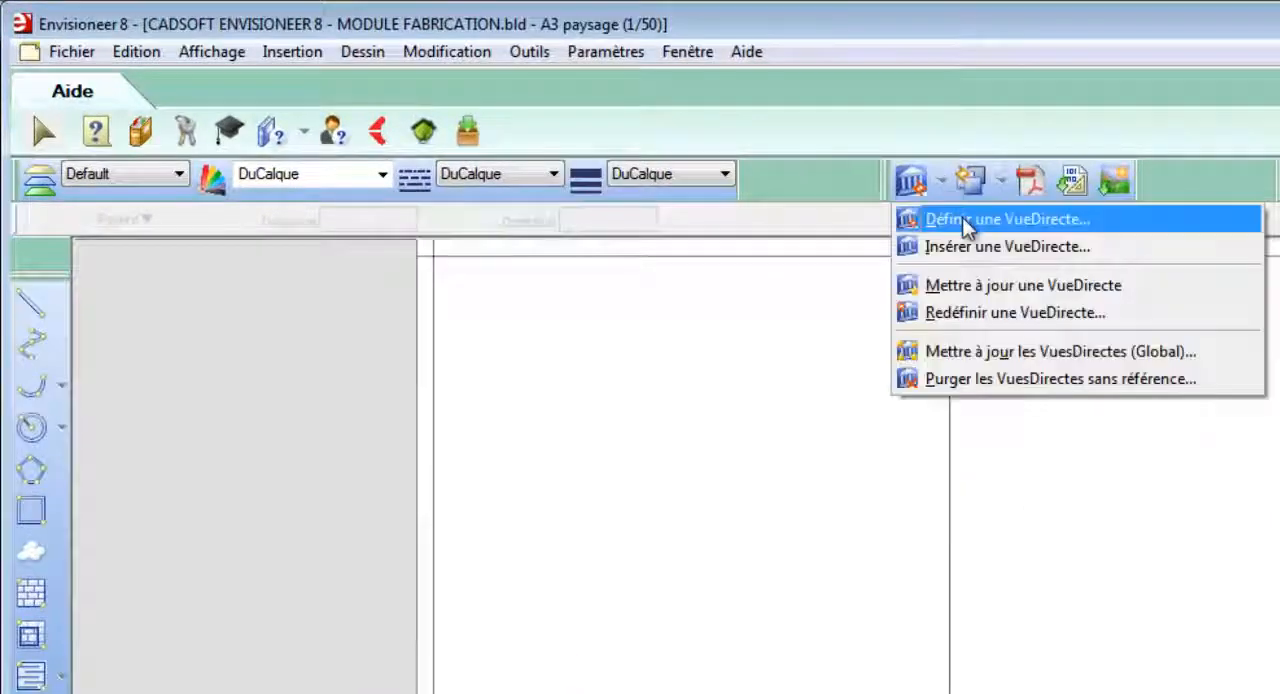
pyautogui.click(960, 219)
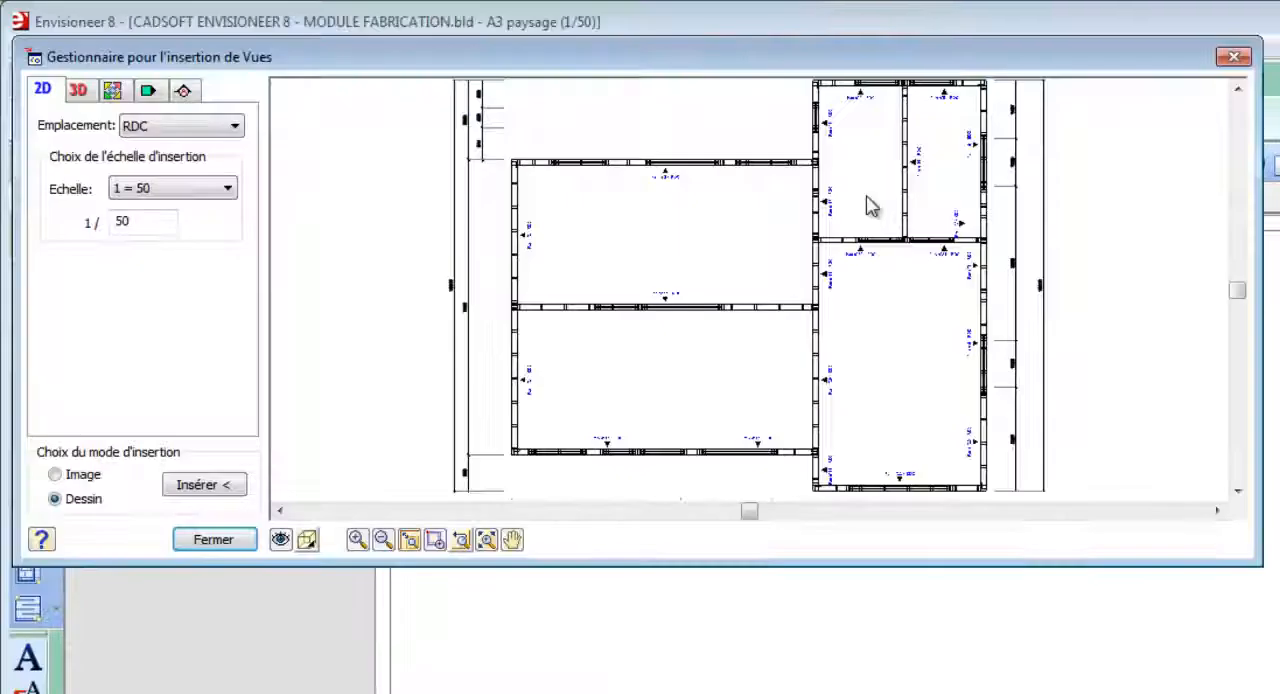
pyautogui.click(383, 540)
pyautogui.click(383, 540)
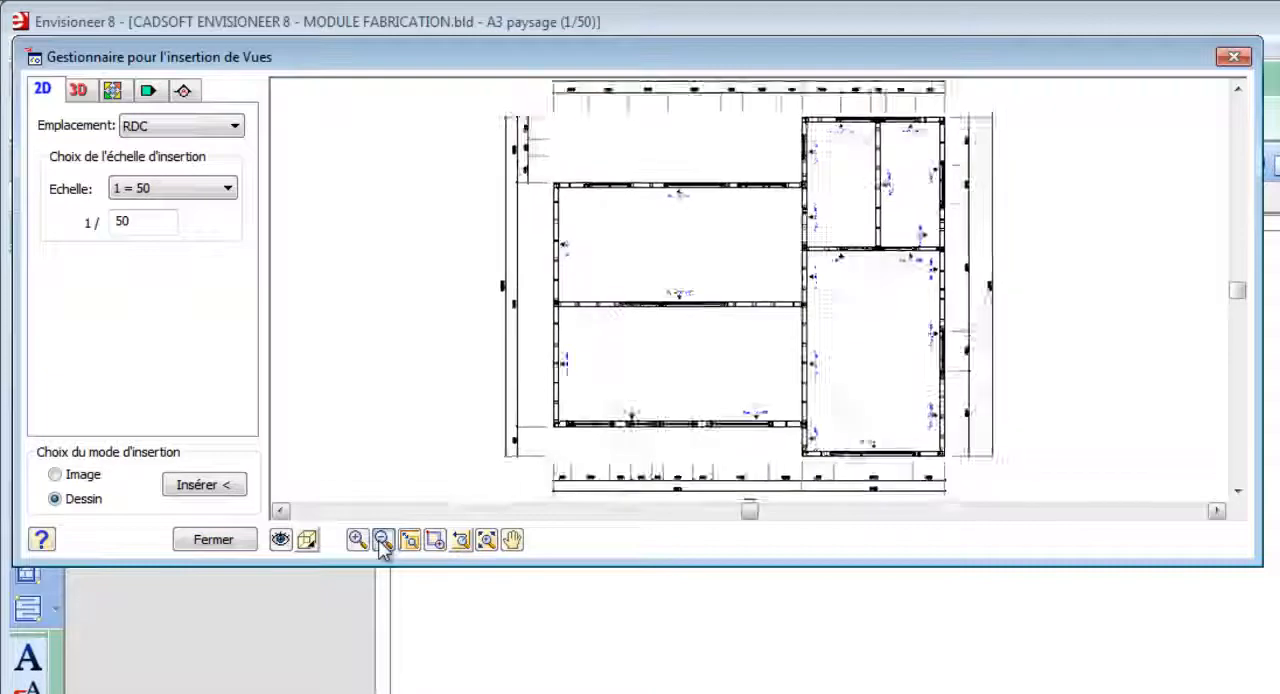
pyautogui.click(383, 540)
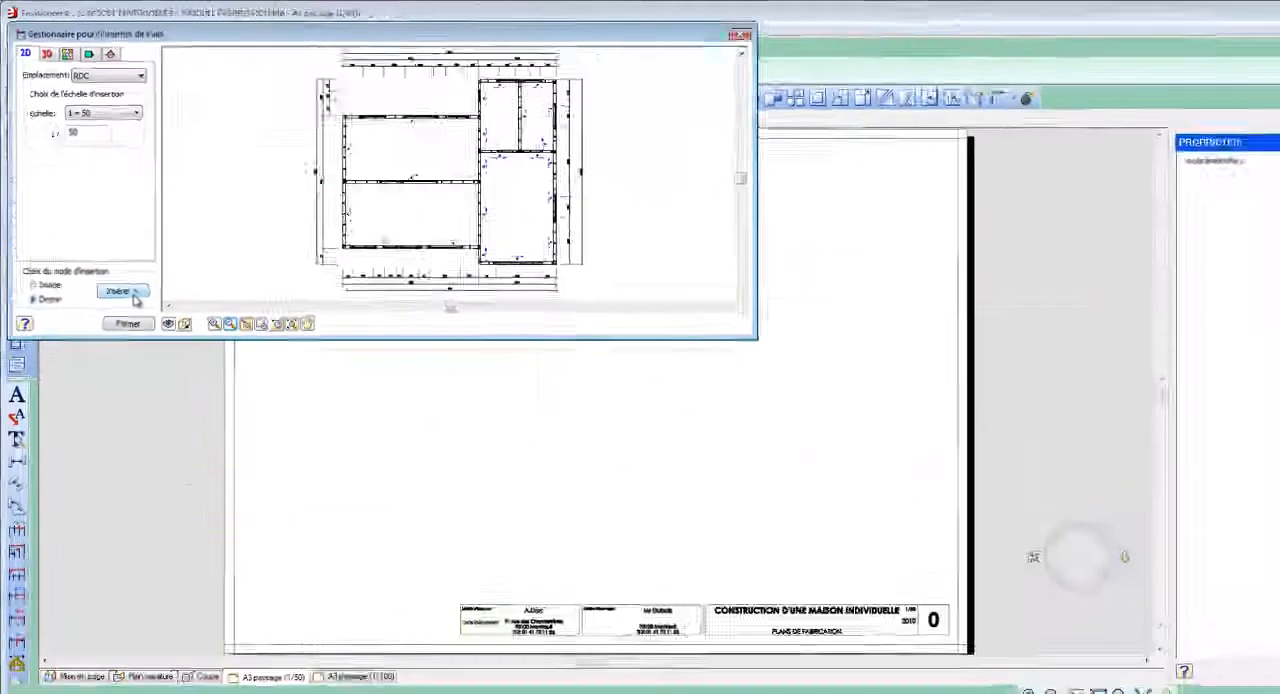
pyautogui.click(225, 503)
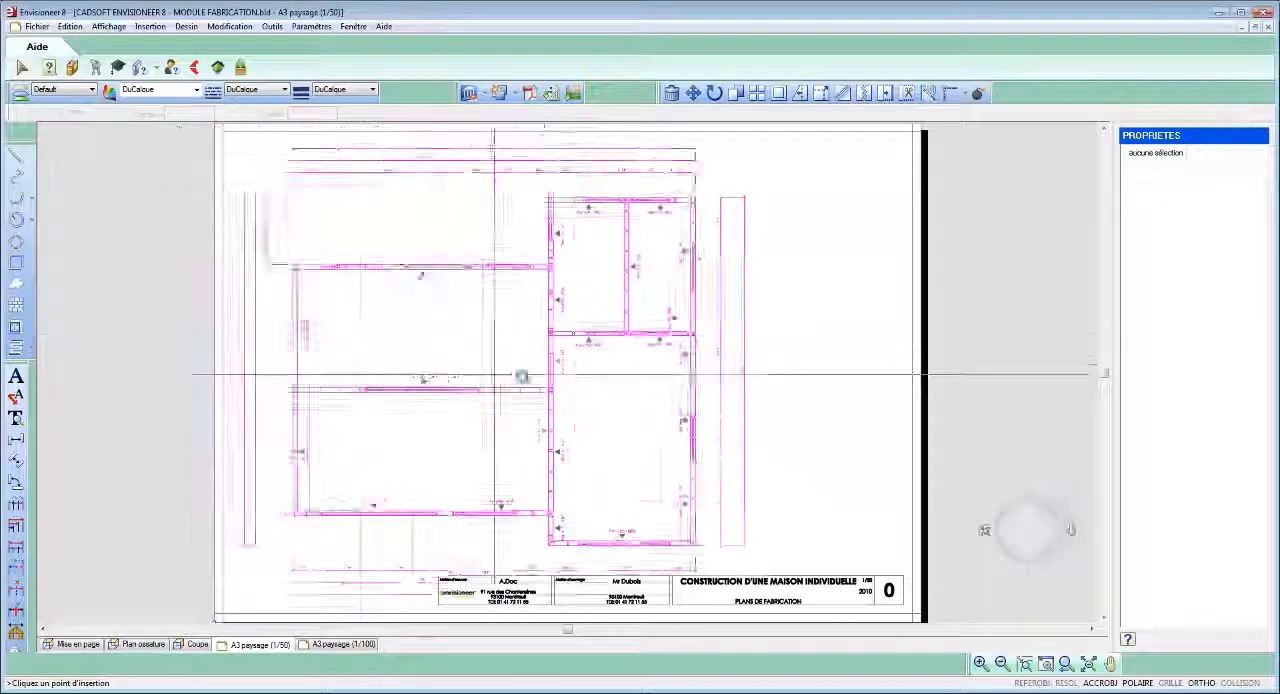
pyautogui.click(539, 363)
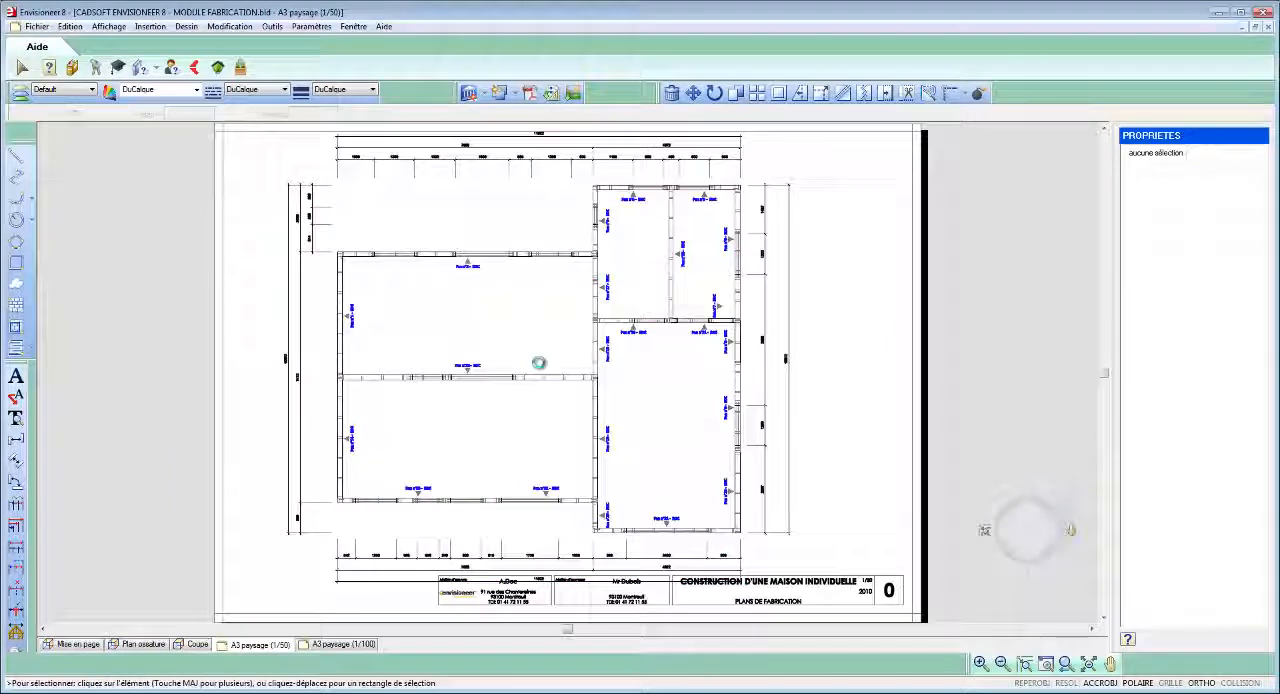
# - Insert the annotated wall panel plans for Pan n°1 to Pan n°22 - RDC in the current view, and close the generator
pyautogui.scroll(3, 786, 163)
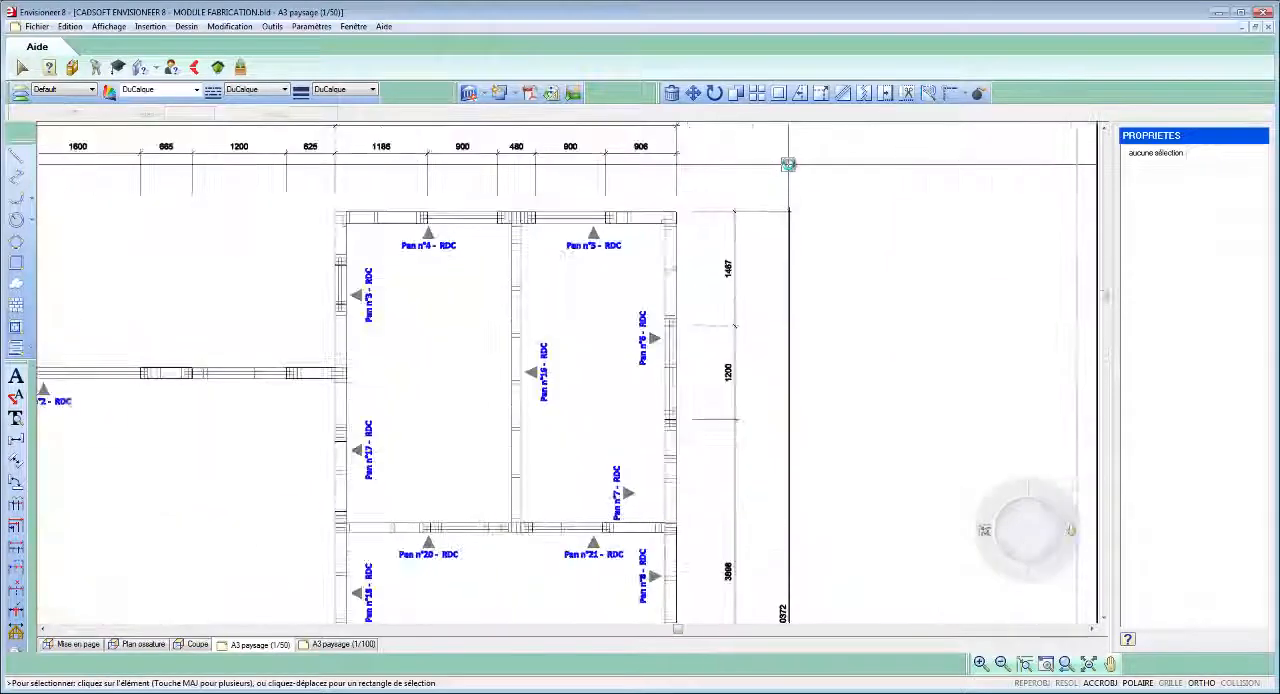
pyautogui.scroll(2, 845, 375)
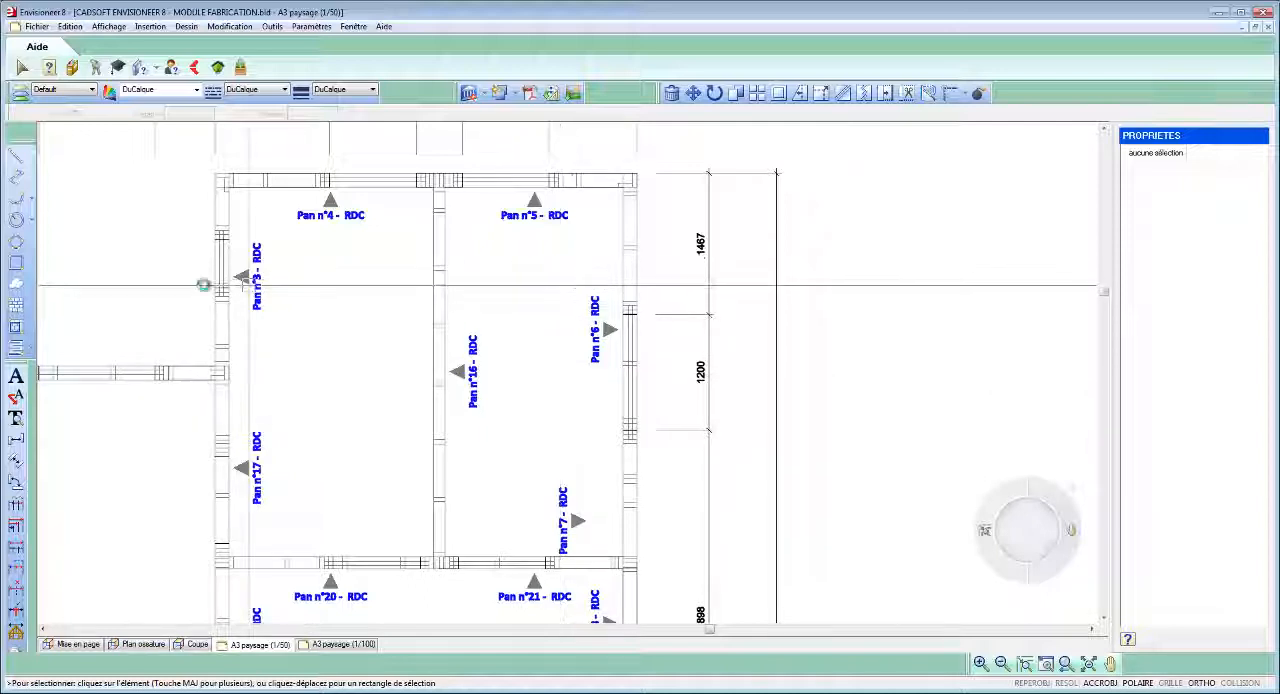
pyautogui.scroll(-5, 190, 282)
pyautogui.scroll(-3, 190, 282)
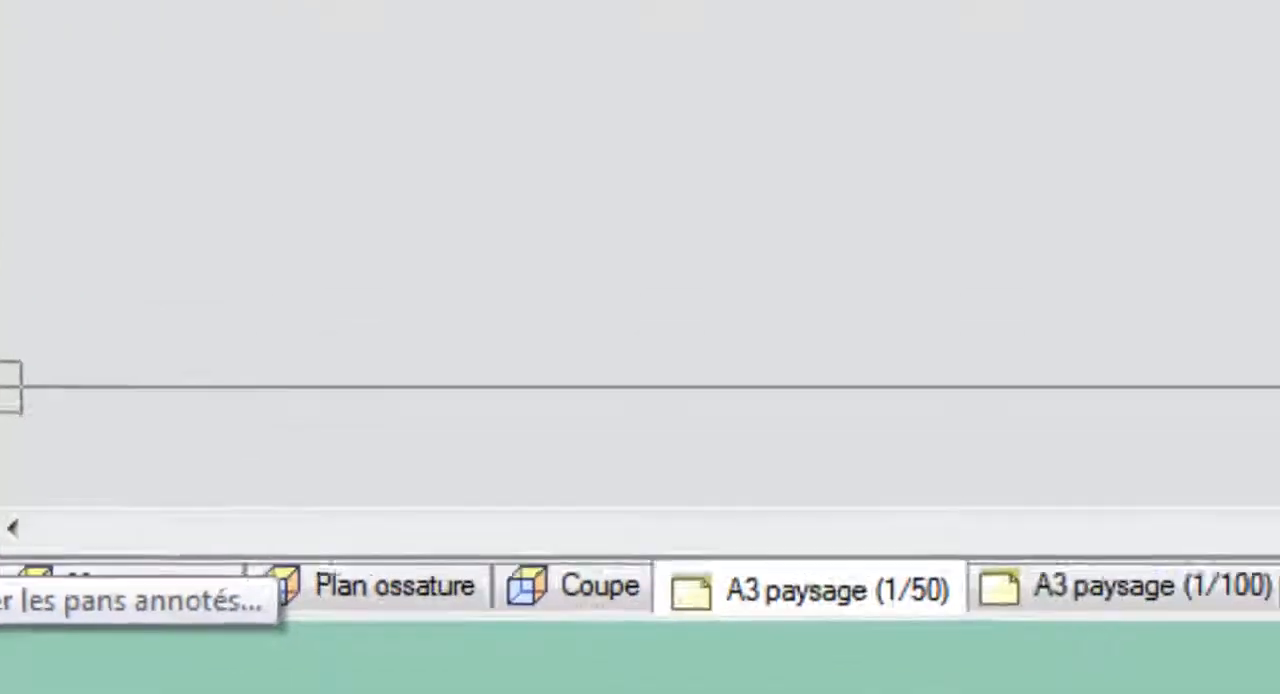
pyautogui.click(72, 420)
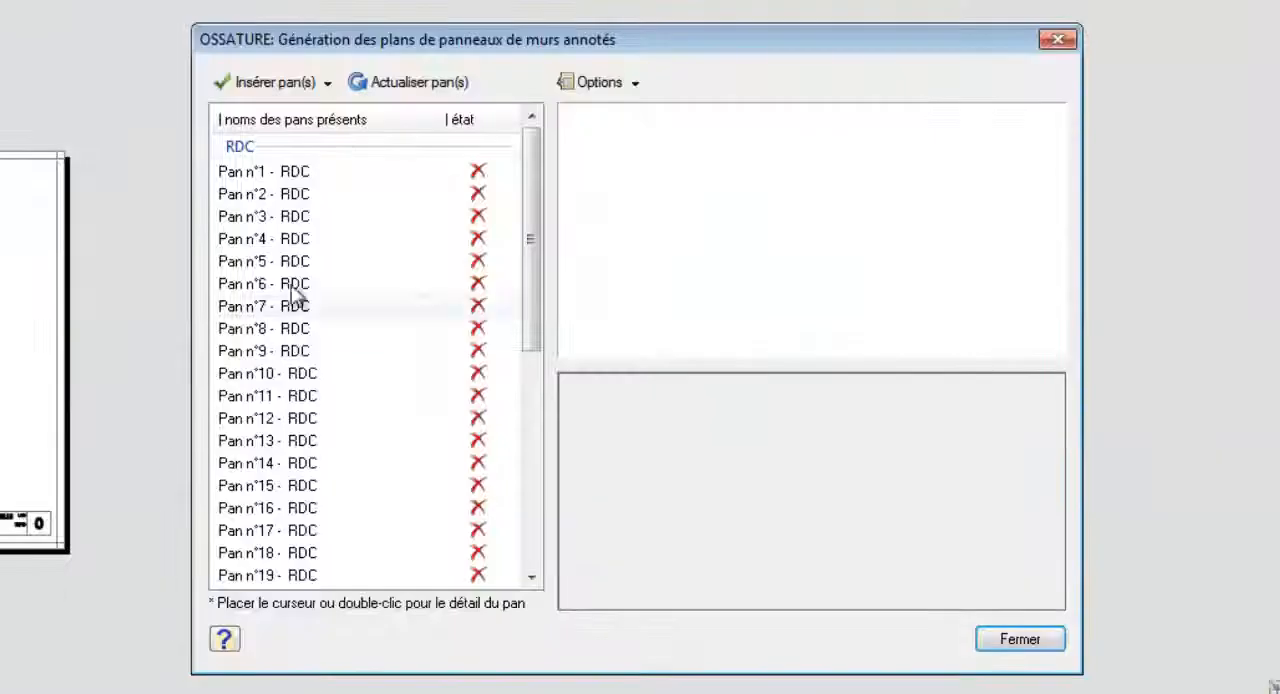
pyautogui.click(299, 173)
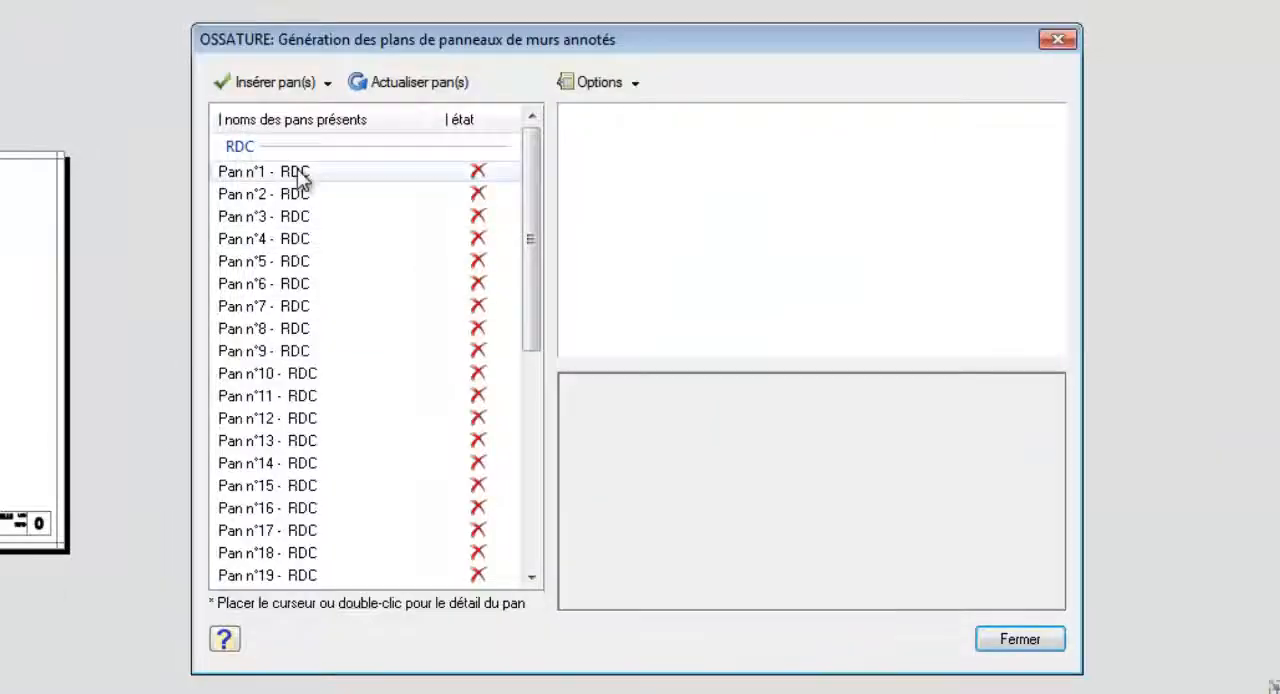
pyautogui.moveTo(535, 187); pyautogui.dragTo(526, 311)
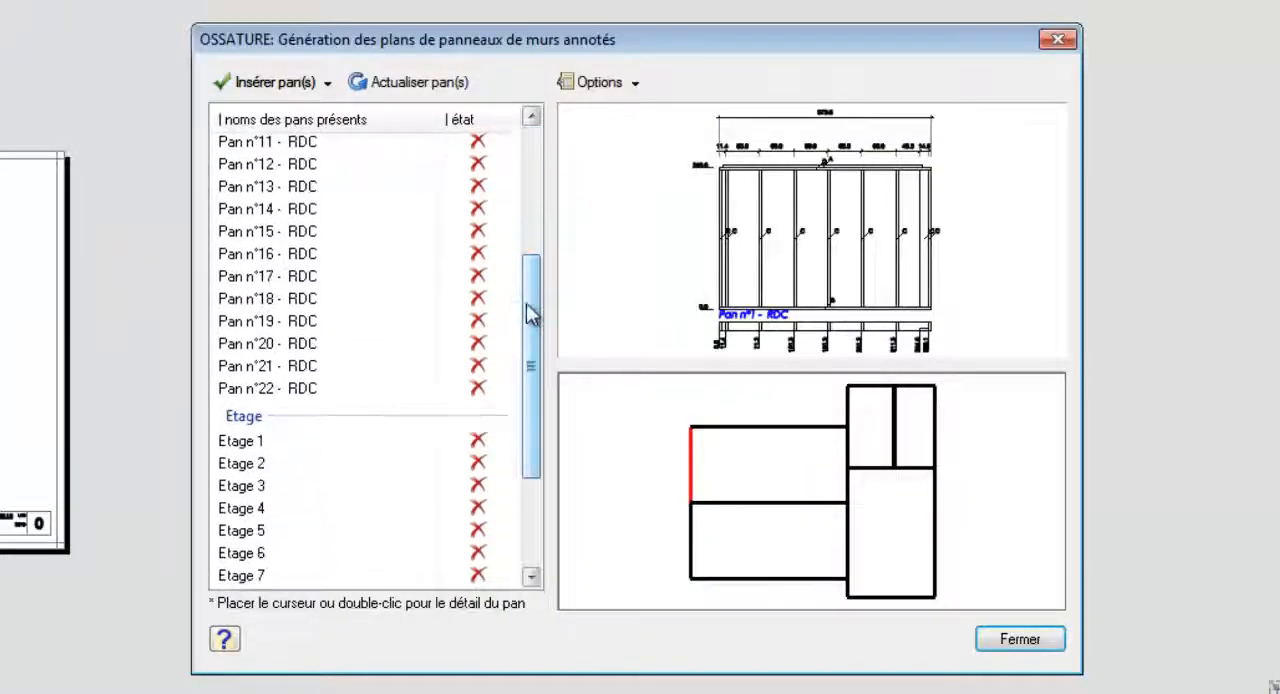
pyautogui.keyDown('shift'); pyautogui.click(316, 390); pyautogui.keyUp('shift')
pyautogui.click(327, 84)
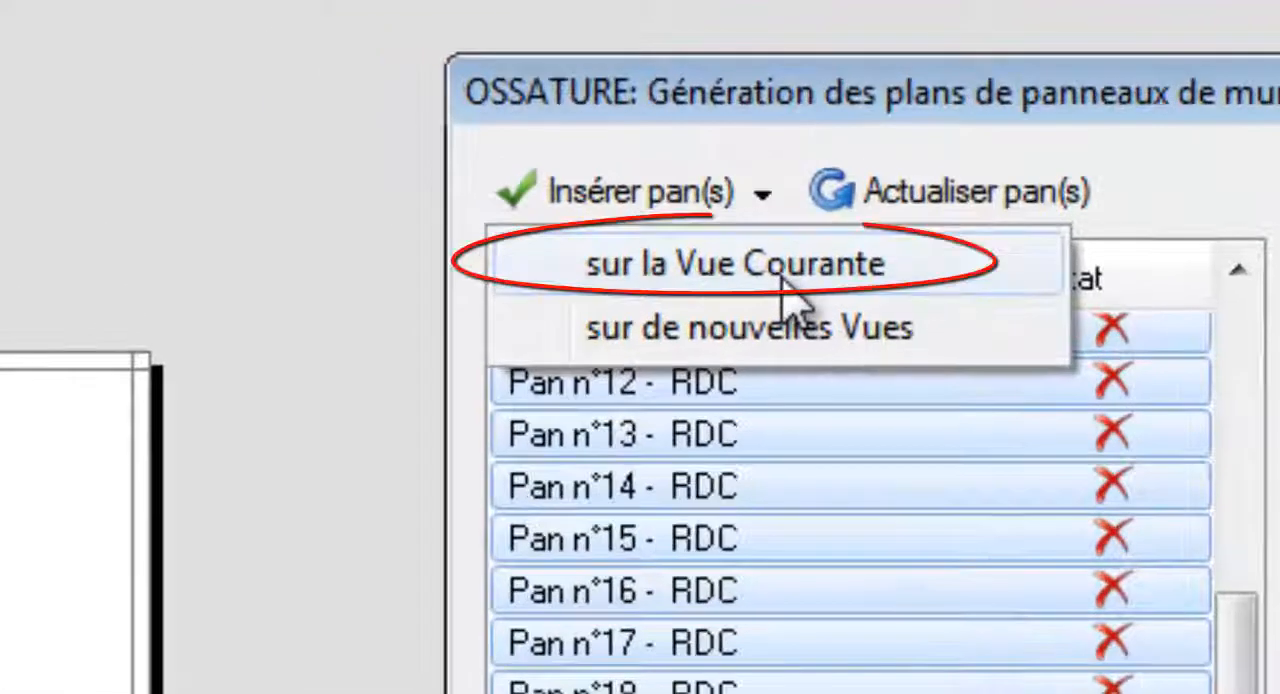
pyautogui.click(866, 280)
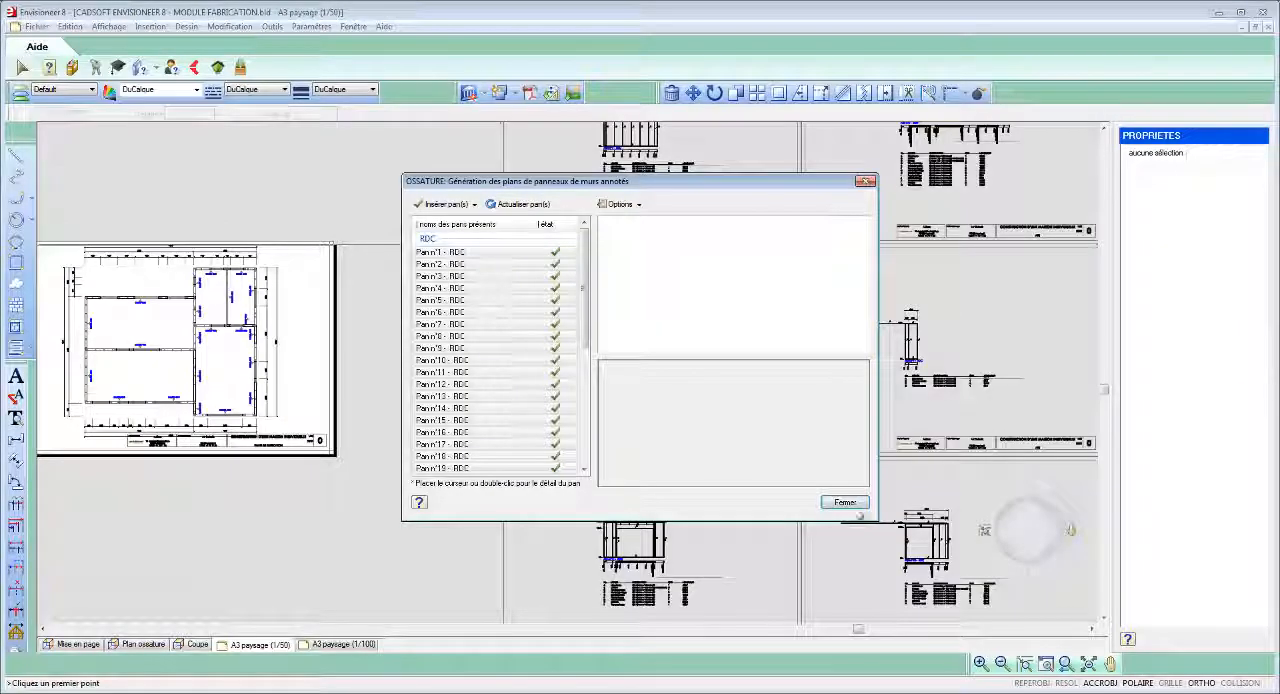
pyautogui.click(845, 503)
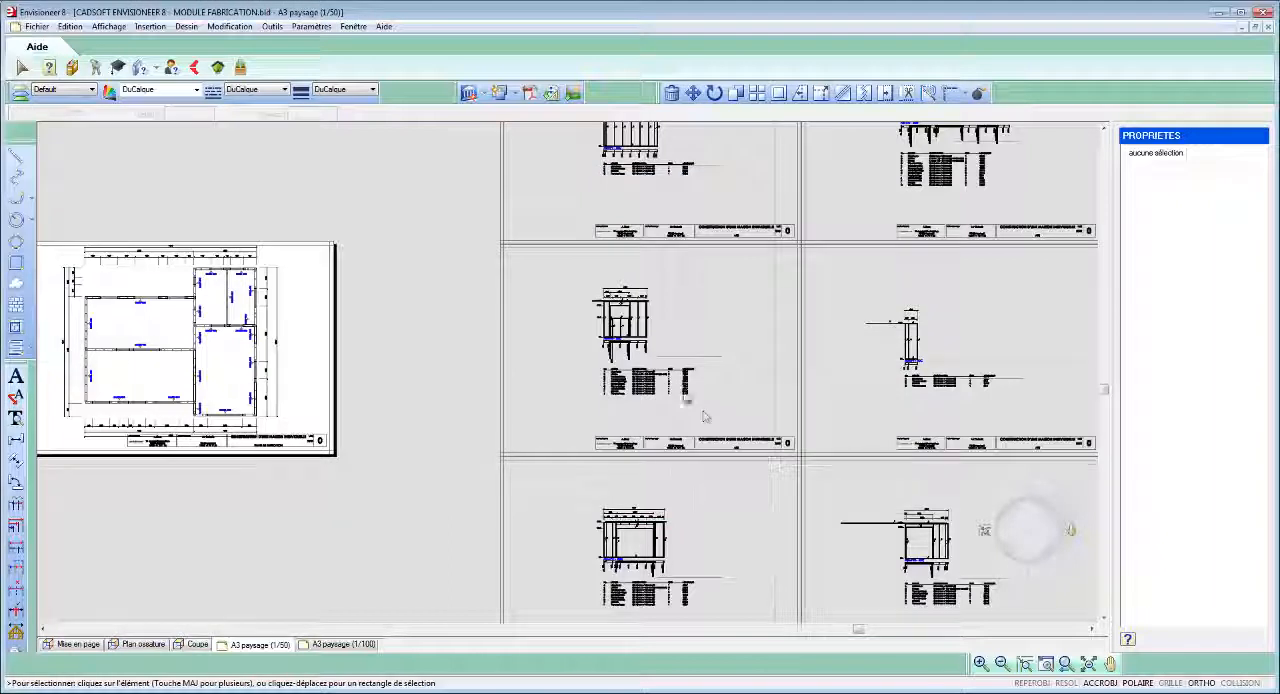
# - Select Pan n°1 to Pan n°22 - RDC in the panel plan generator and set "Inclure les lisses hautes" to Non in the annotation configuration
pyautogui.scroll(1, 672, 370)
pyautogui.scroll(2, 668, 368)
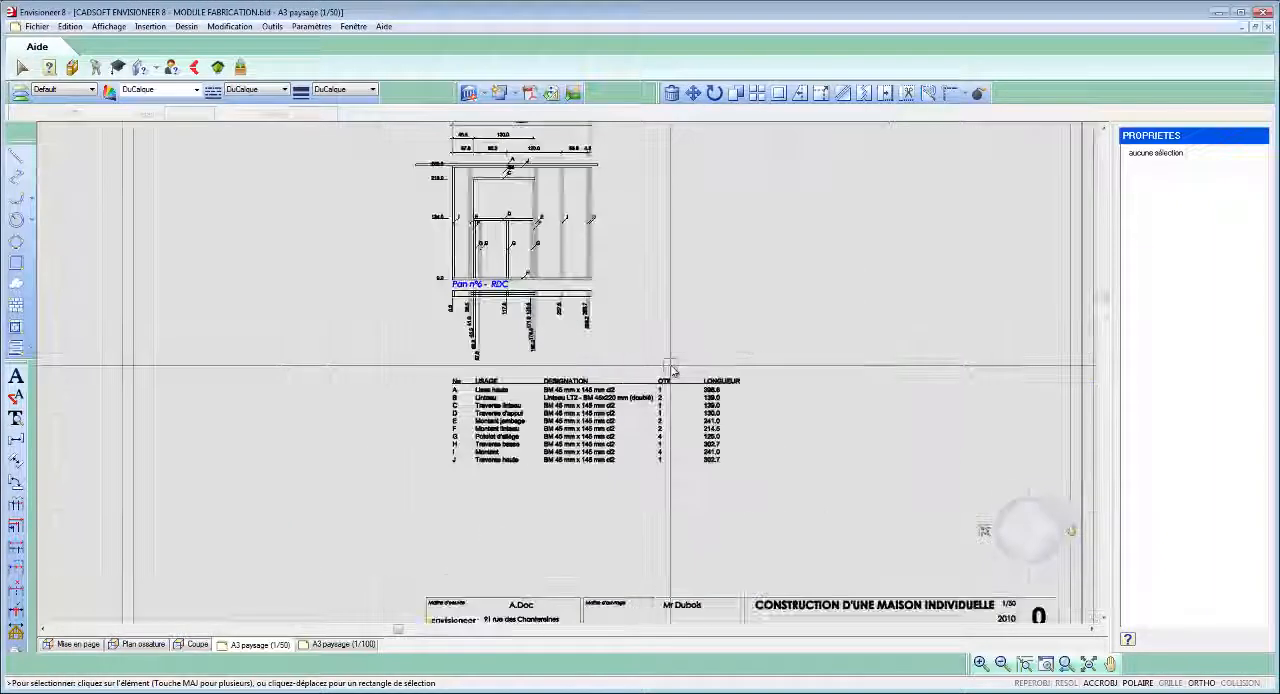
pyautogui.scroll(1, 660, 300)
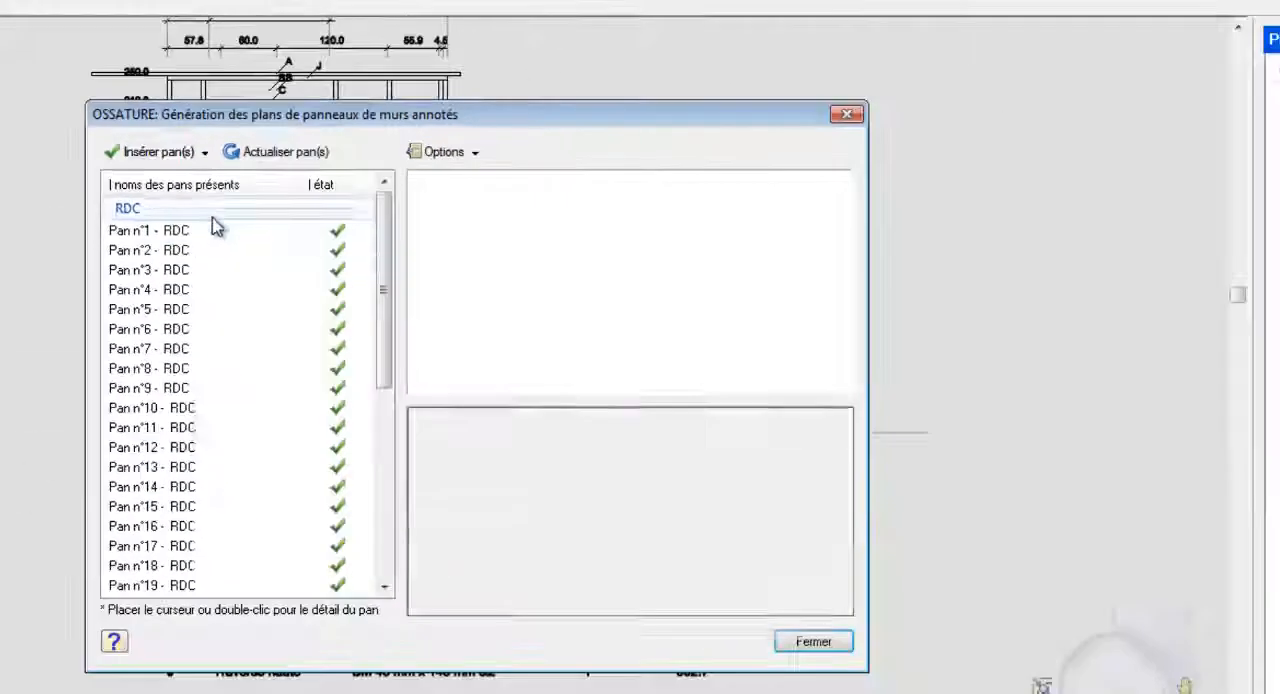
pyautogui.moveTo(214, 229)
pyautogui.moveTo(386, 241); pyautogui.dragTo(386, 316)
pyautogui.keyDown('shift'); pyautogui.click(180, 494); pyautogui.keyUp('shift')
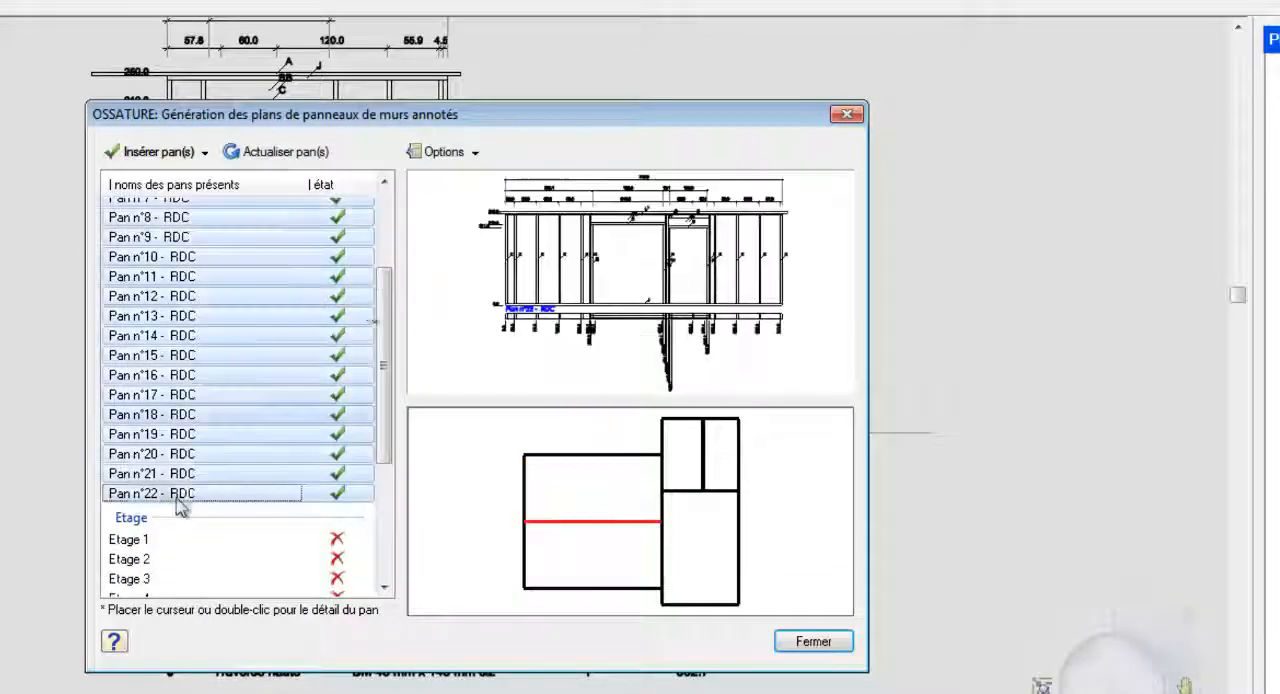
pyautogui.click(476, 155)
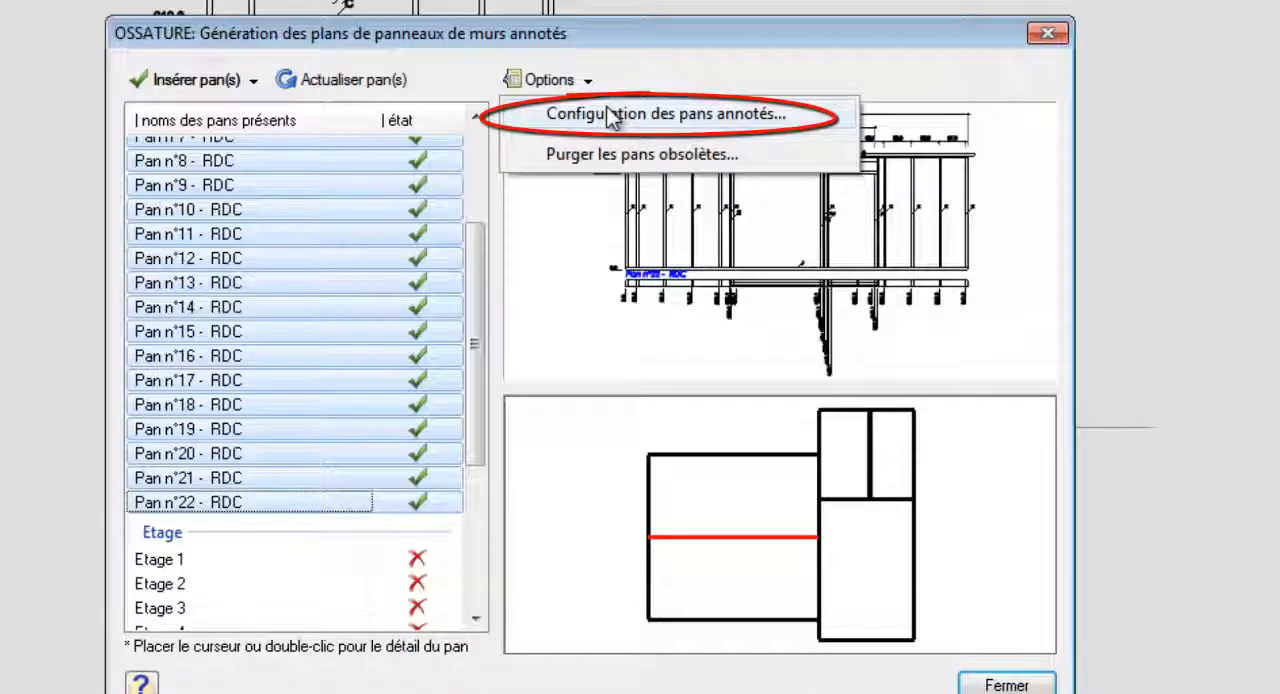
pyautogui.click(610, 116)
pyautogui.click(375, 186)
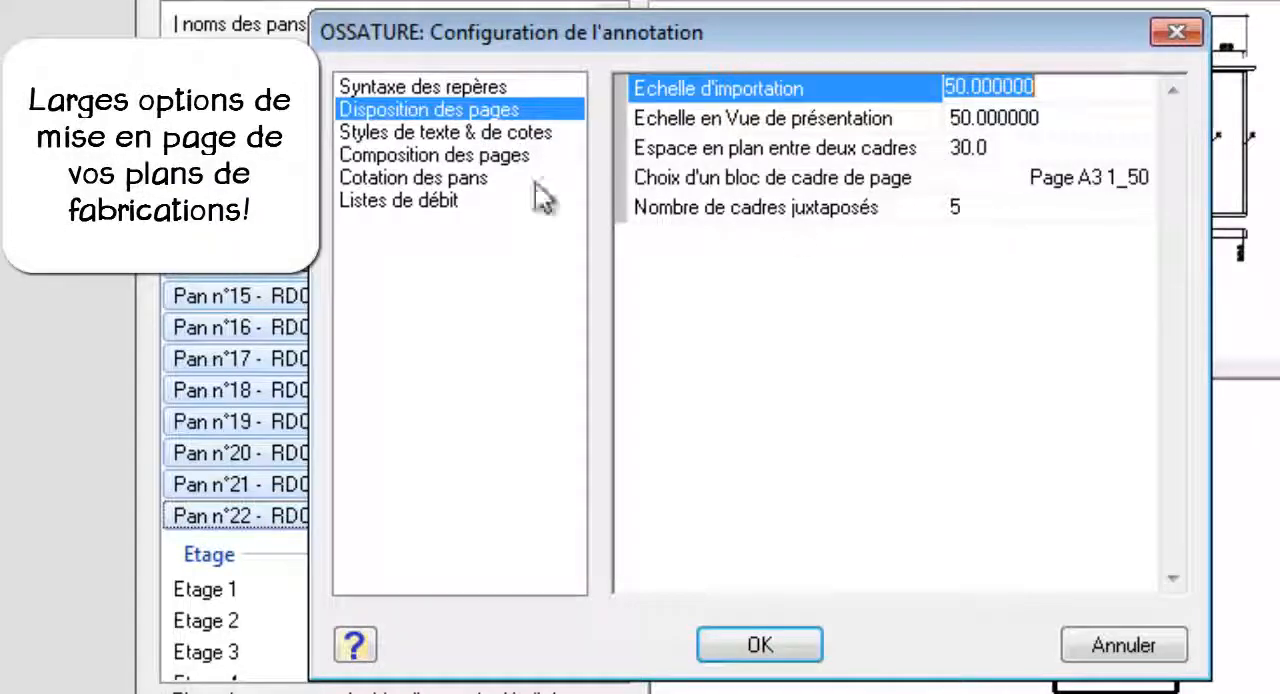
pyautogui.click(513, 140)
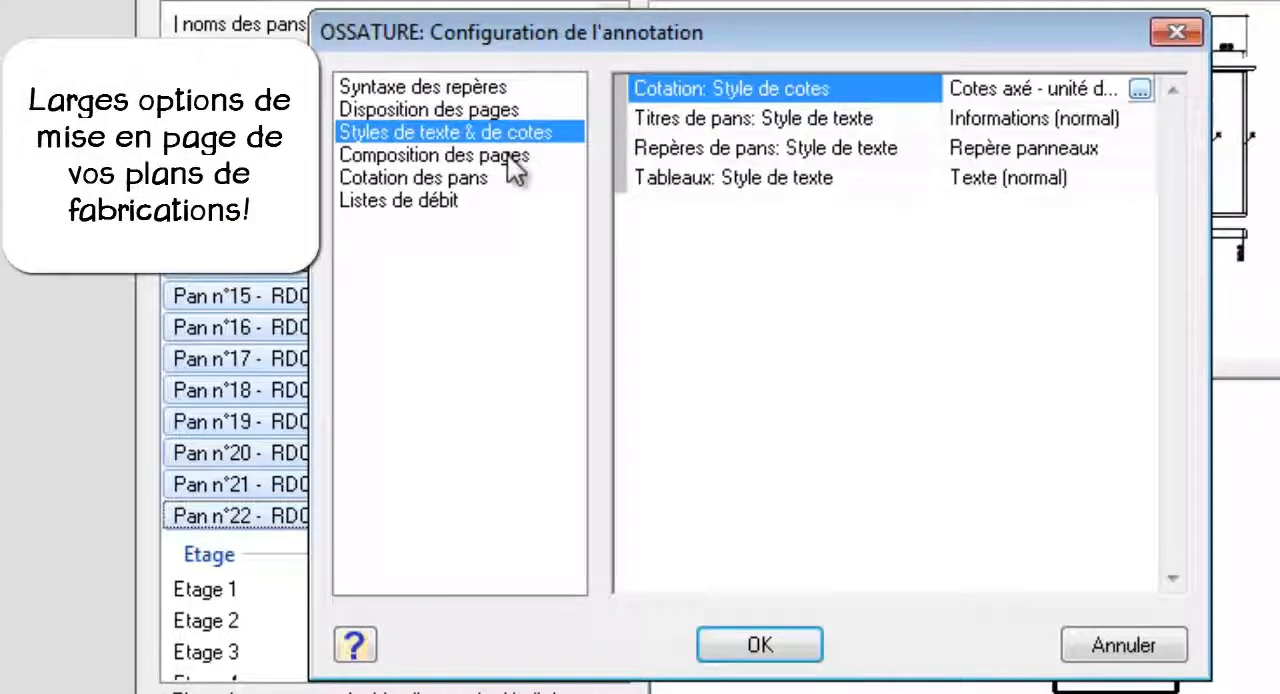
pyautogui.click(508, 158)
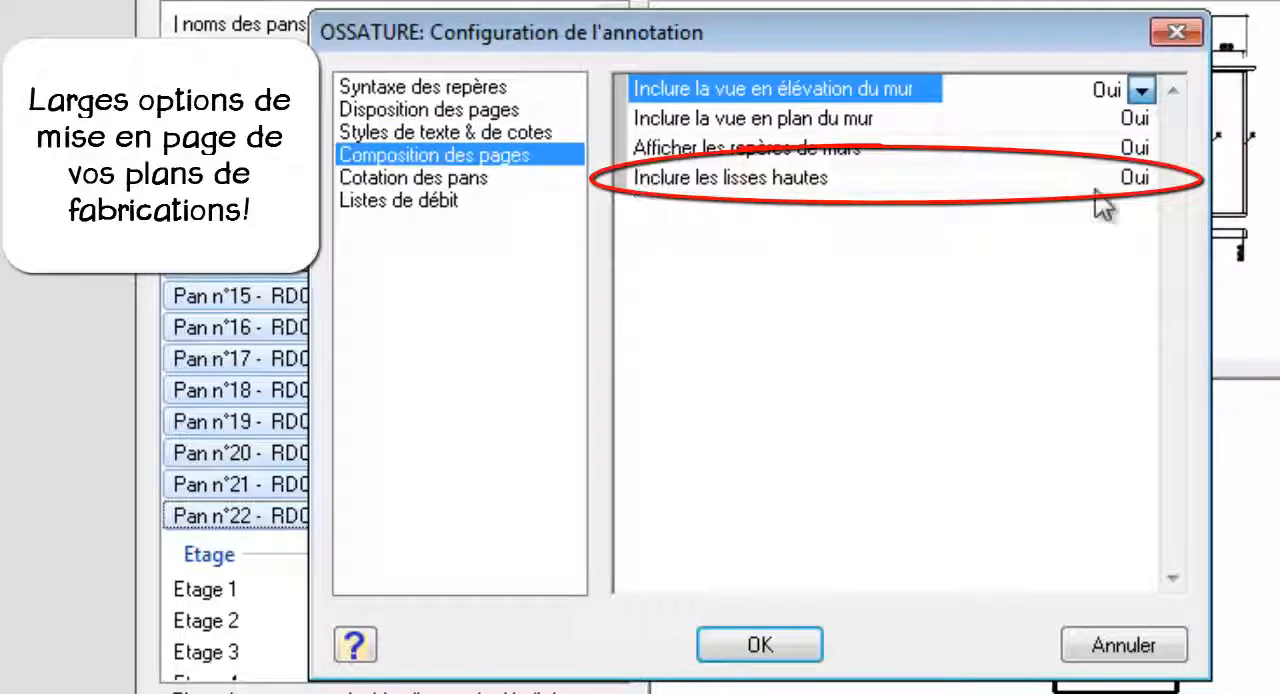
pyautogui.click(1141, 180)
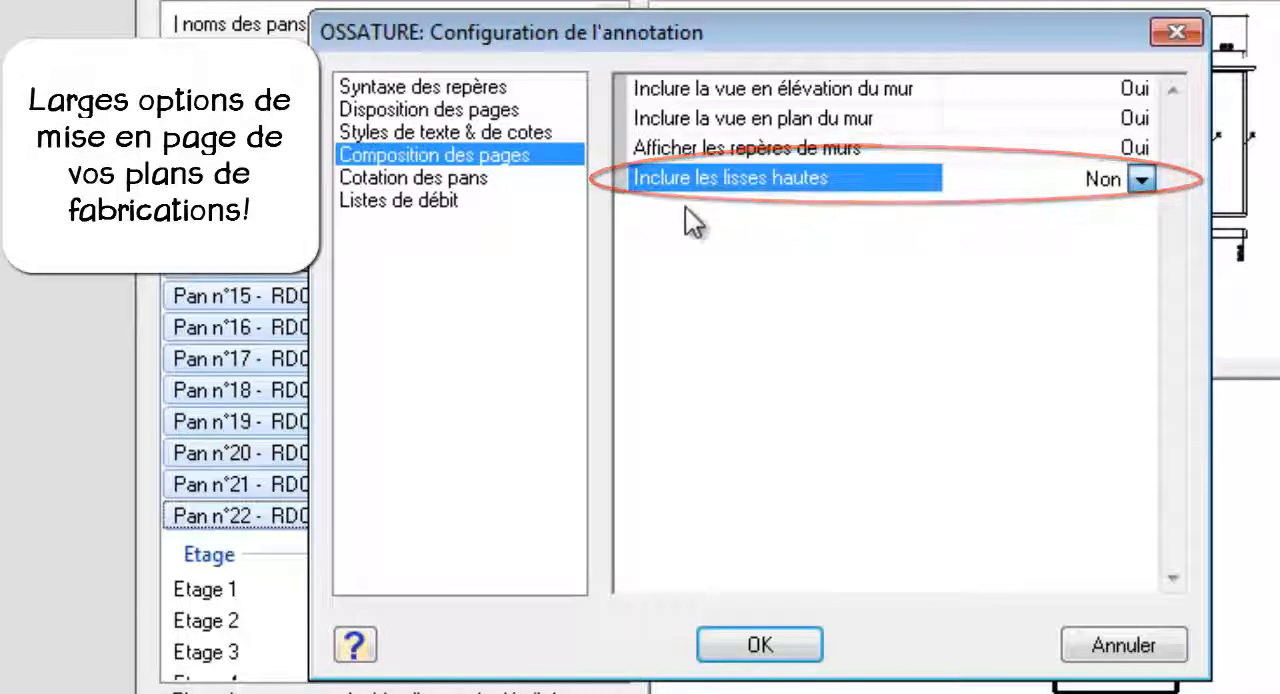
# - Review the panel dimensioning options and the cutting list options in the annotation configuration
pyautogui.click(466, 186)
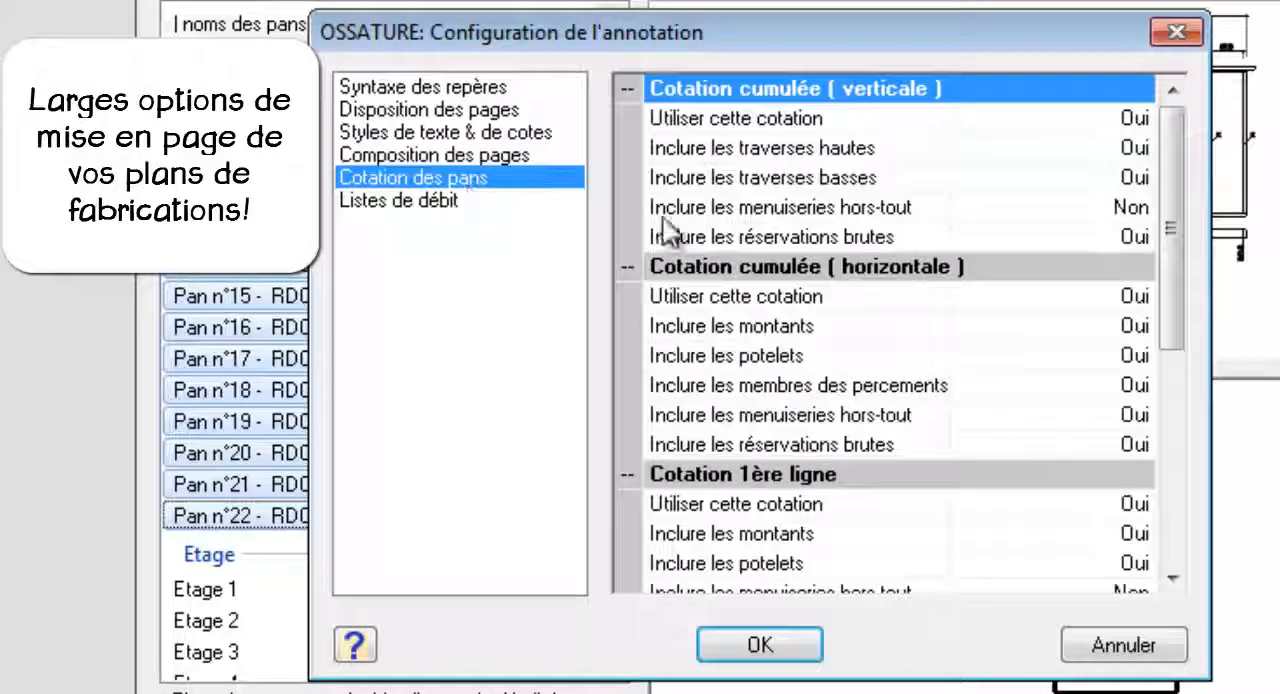
pyautogui.click(1174, 578)
pyautogui.click(1174, 578)
pyautogui.click(1174, 578)
pyautogui.click(1174, 578)
pyautogui.click(1174, 578)
pyautogui.click(1174, 578)
pyautogui.click(1174, 578)
pyautogui.click(1174, 578)
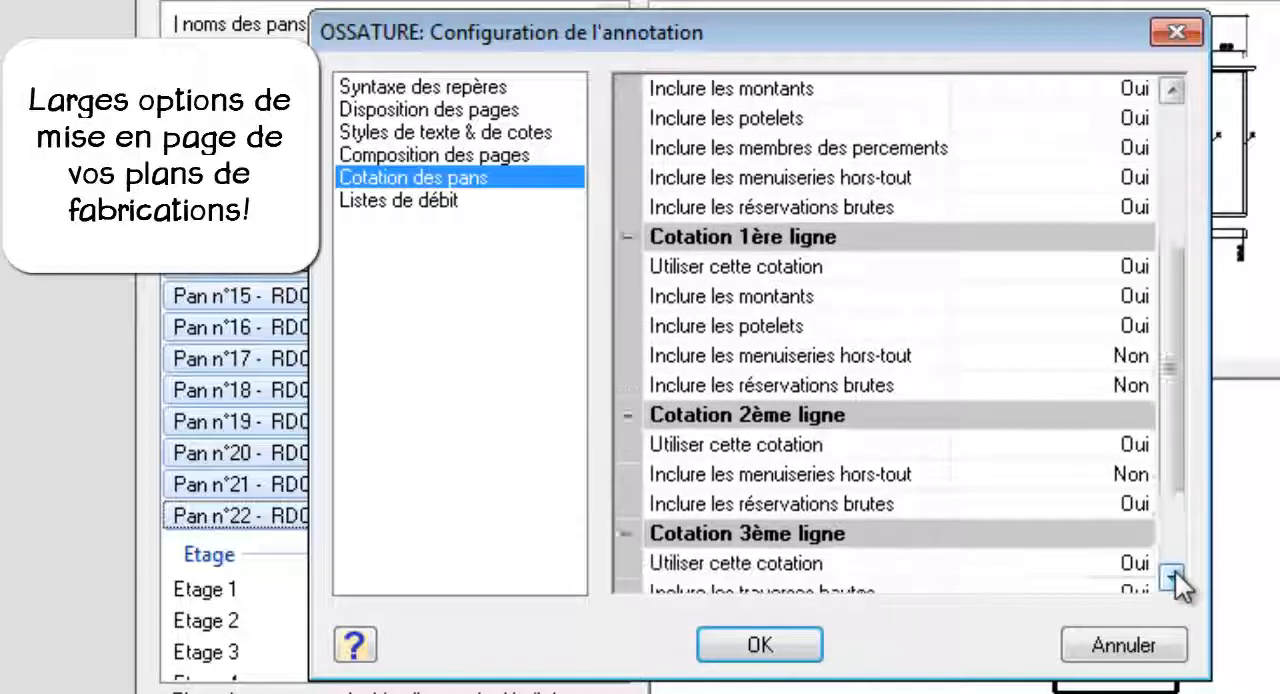
pyautogui.click(1174, 578)
pyautogui.click(1174, 578)
pyautogui.click(1174, 578)
pyautogui.click(1174, 578)
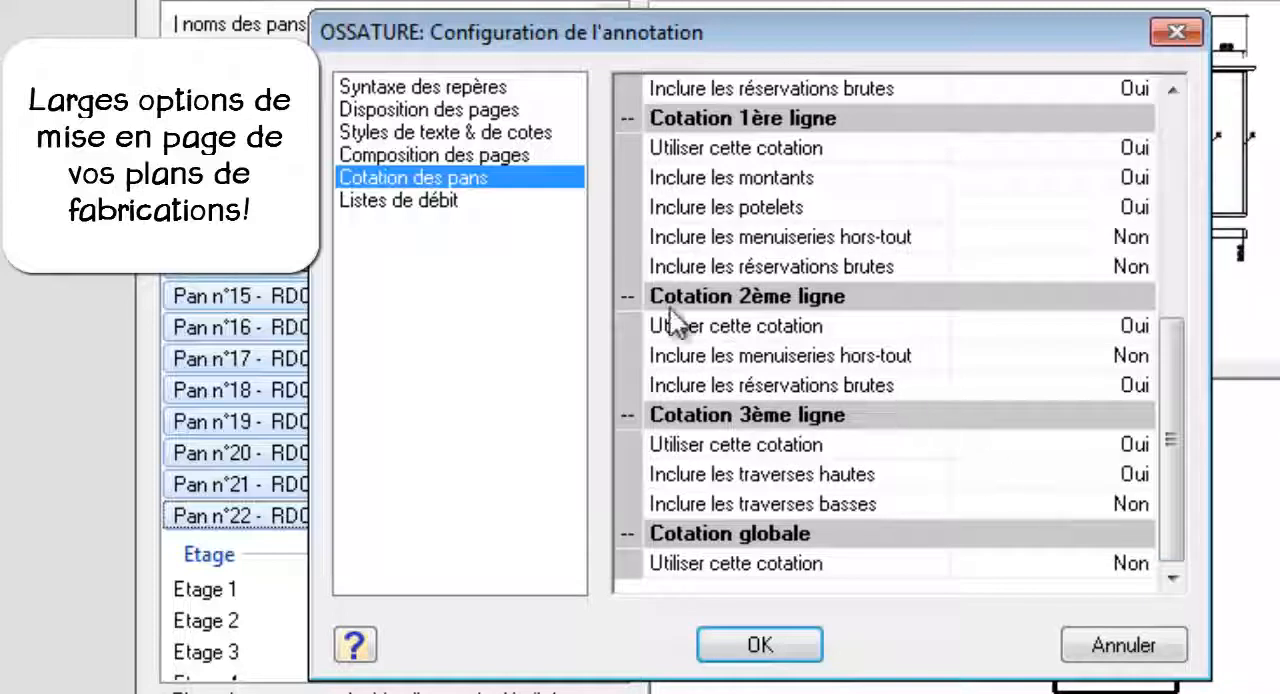
pyautogui.click(458, 203)
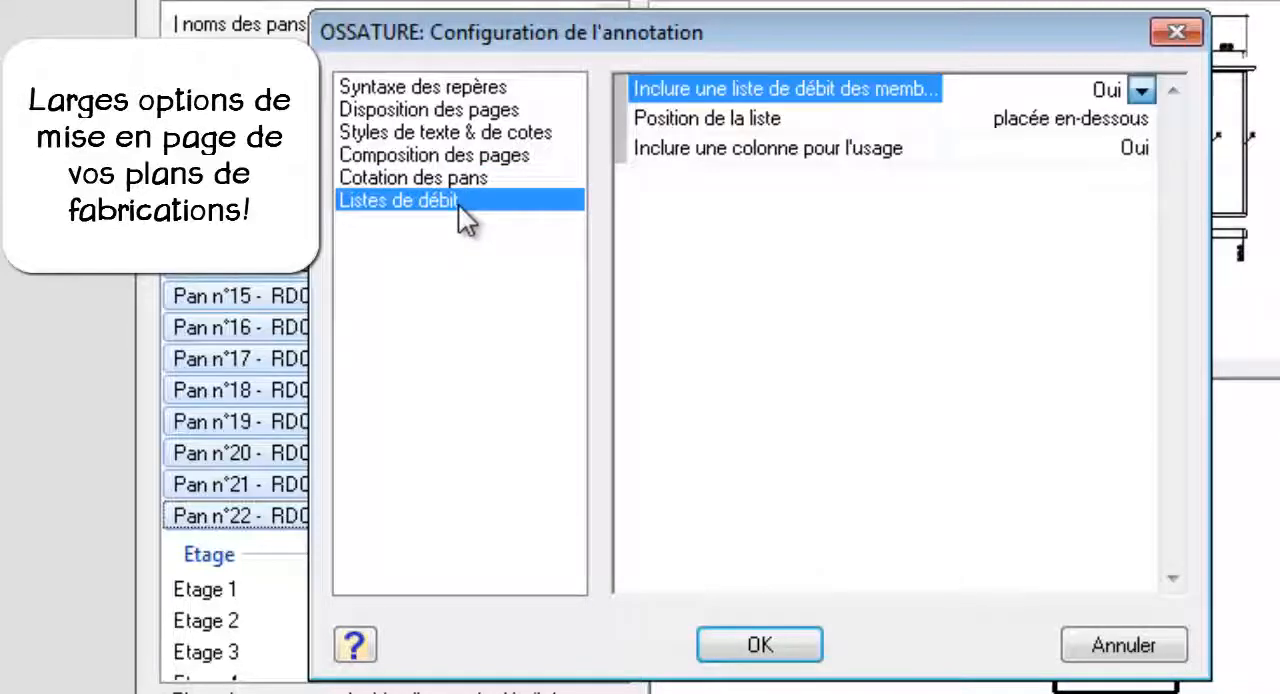
# - Accept the annotation configuration, update the selected RDC panel plans with it, and close the generator
pyautogui.click(752, 640)
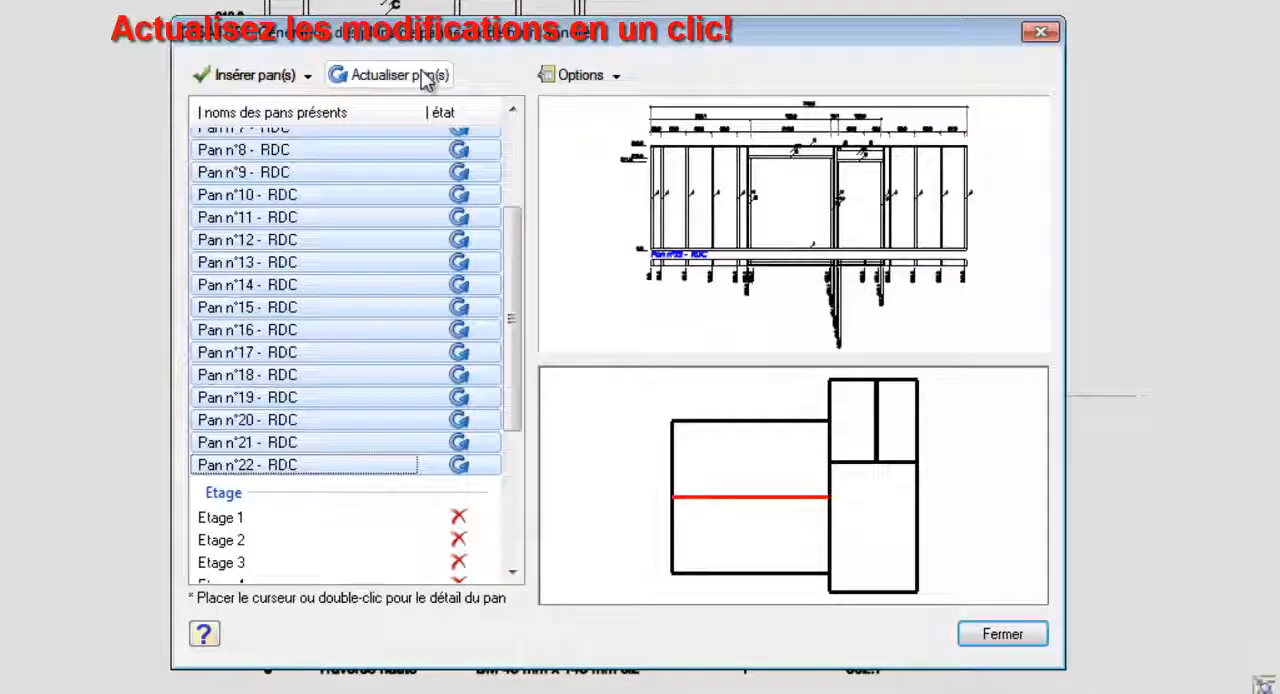
pyautogui.click(425, 76)
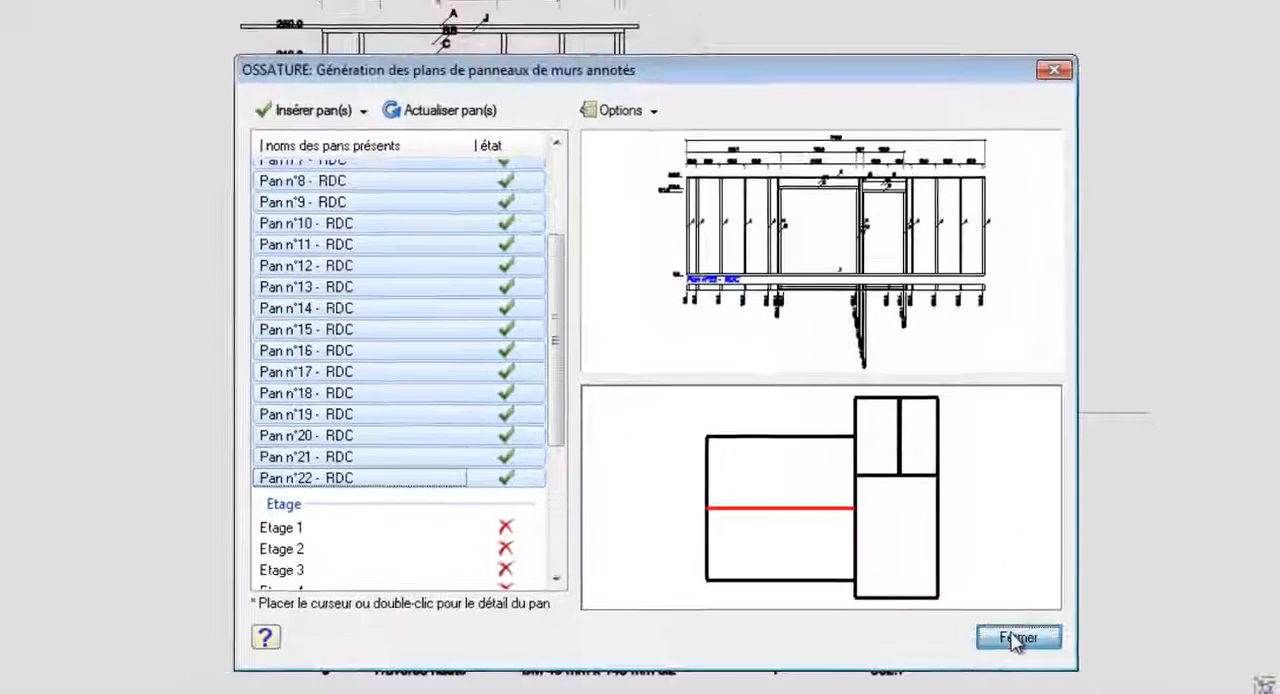
pyautogui.click(1003, 634)
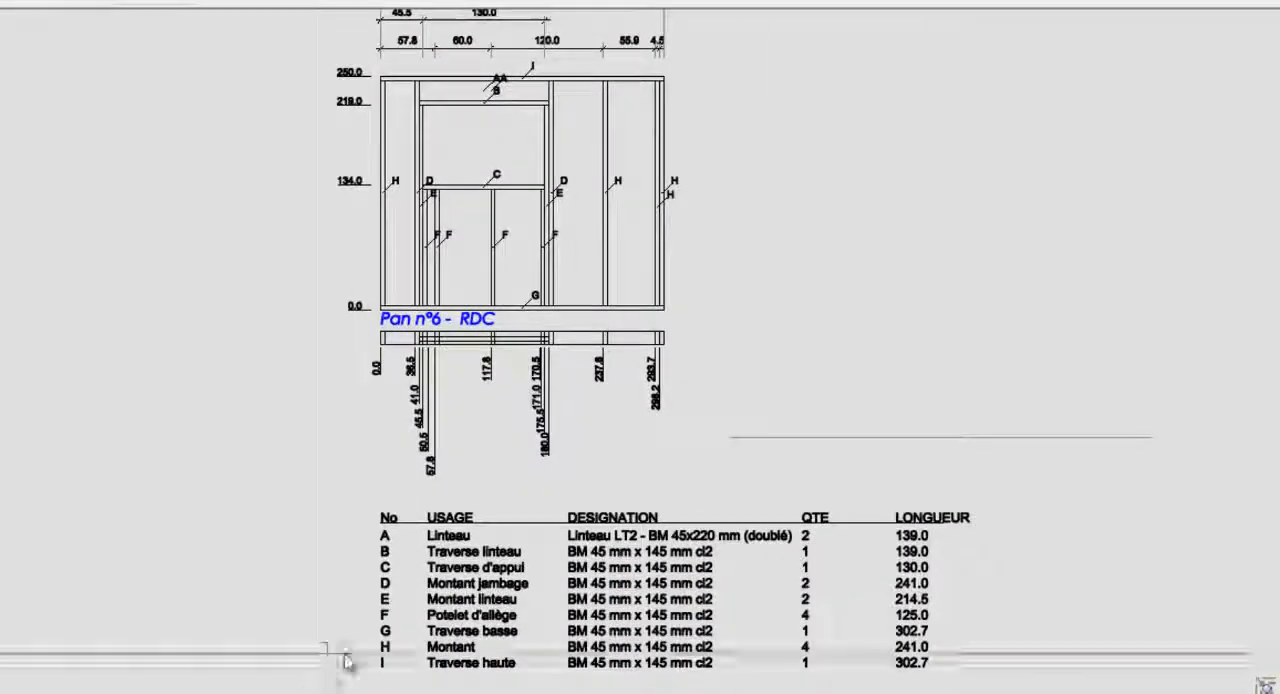
# - Examine the updated Pan n°6 - RDC sheet, including its elevation, dimensions and cutting list
pyautogui.scroll(-1, 302, 630)
pyautogui.scroll(4, 340, 176)
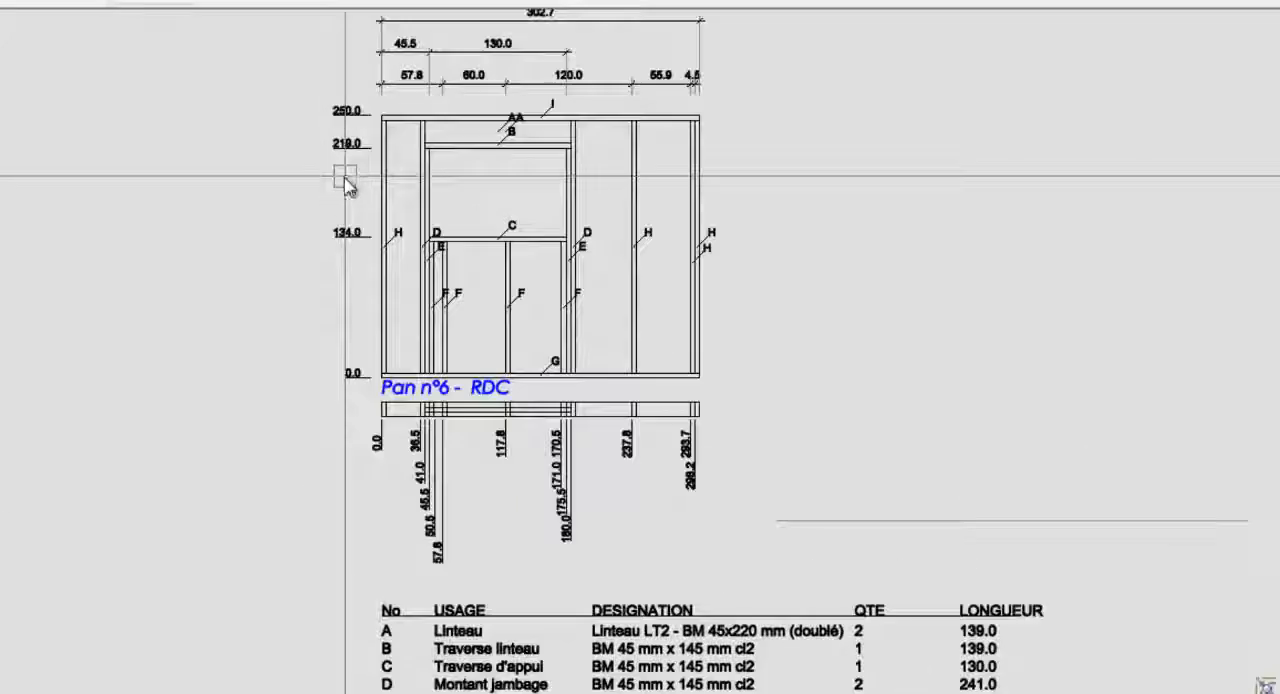
pyautogui.scroll(-3, 351, 220)
pyautogui.scroll(2, 790, 425)
pyautogui.moveTo(790, 425); pyautogui.dragTo(790, 242, button='middle')
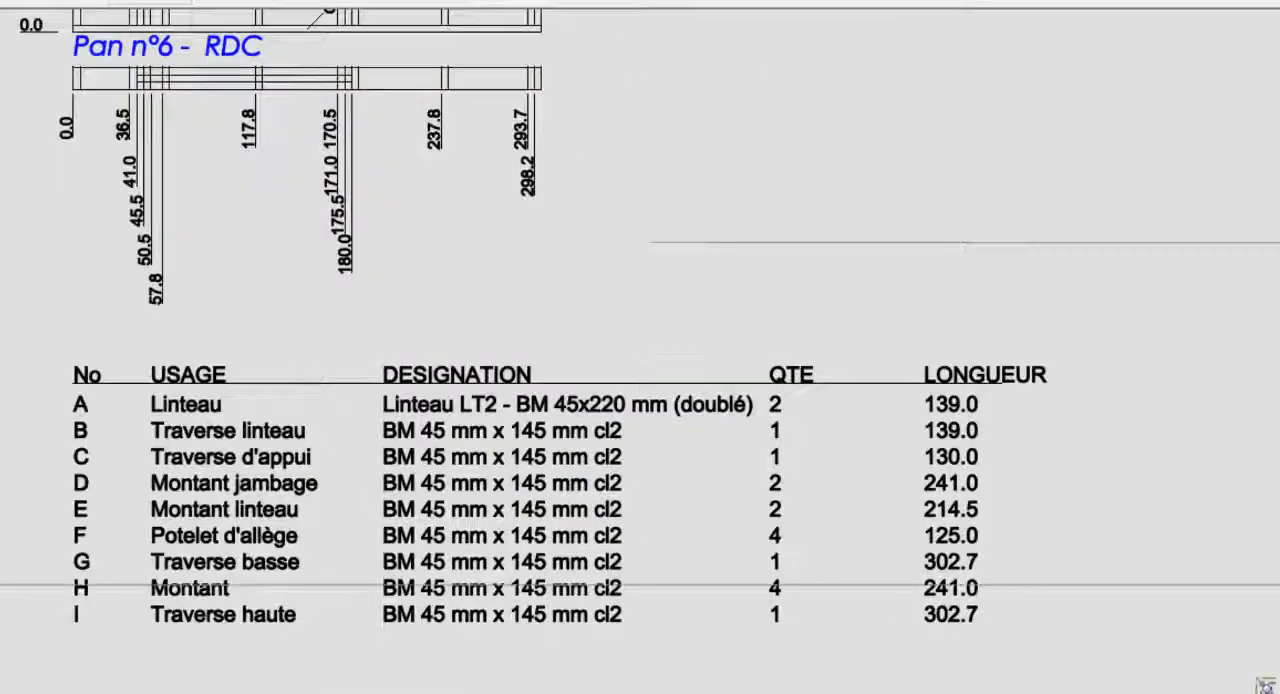